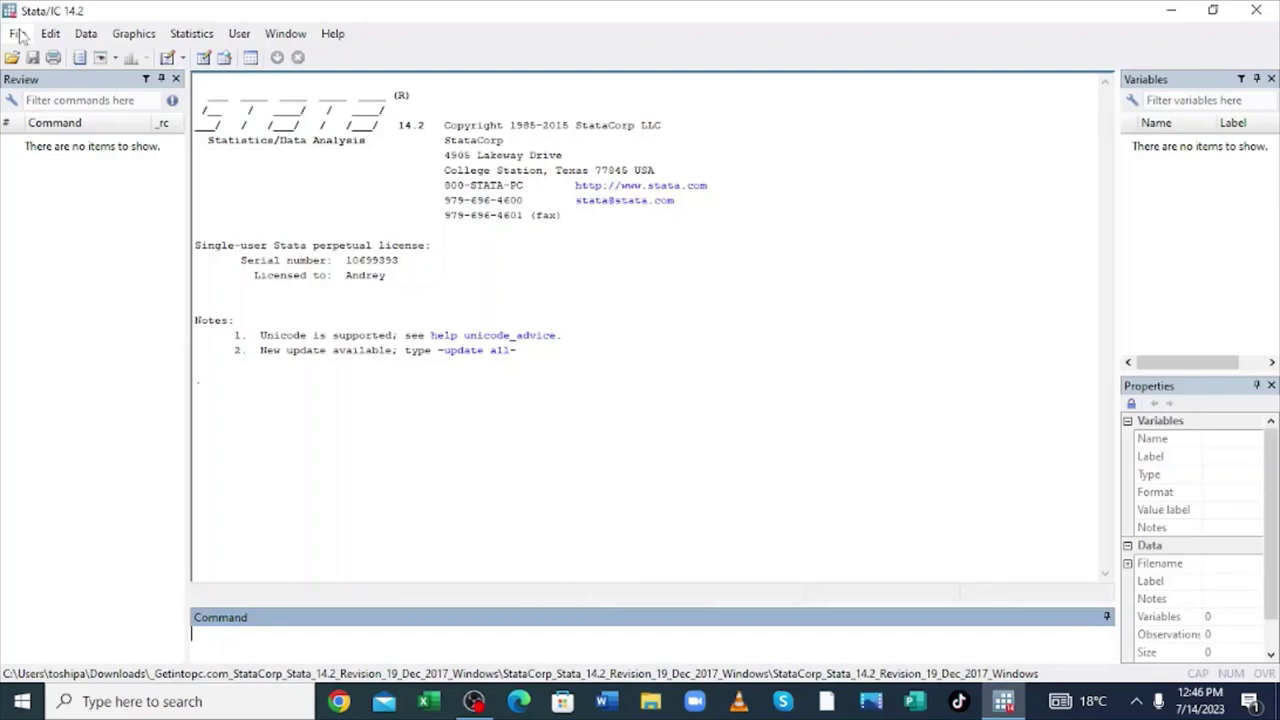
- Load the census.dta example dataset installed with Stata, then minimize the help Viewer
click(18, 33)
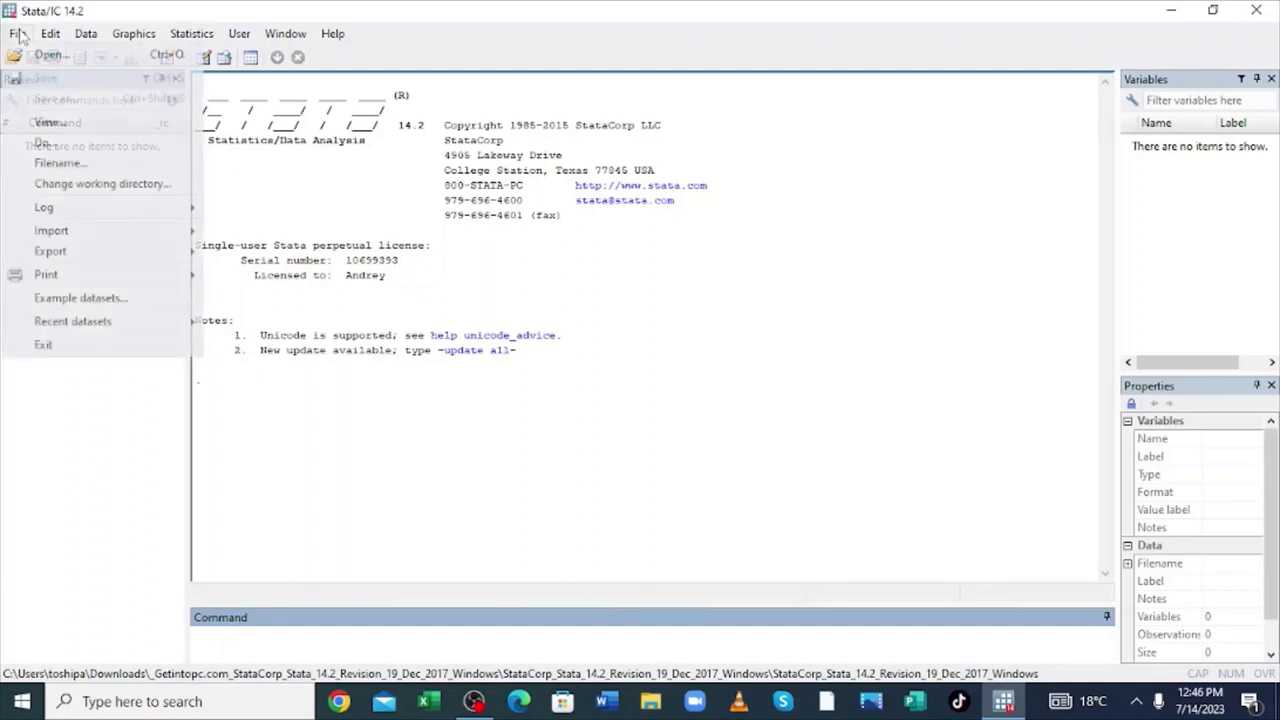
click(82, 298)
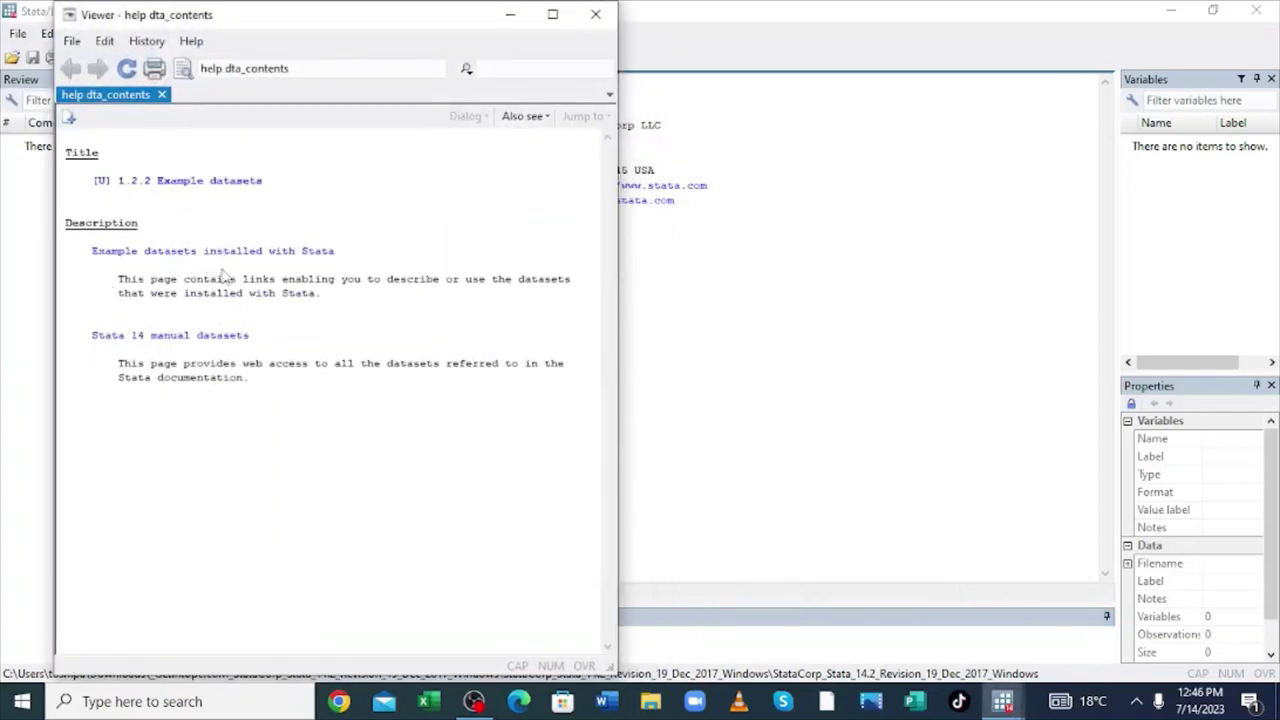
click(222, 256)
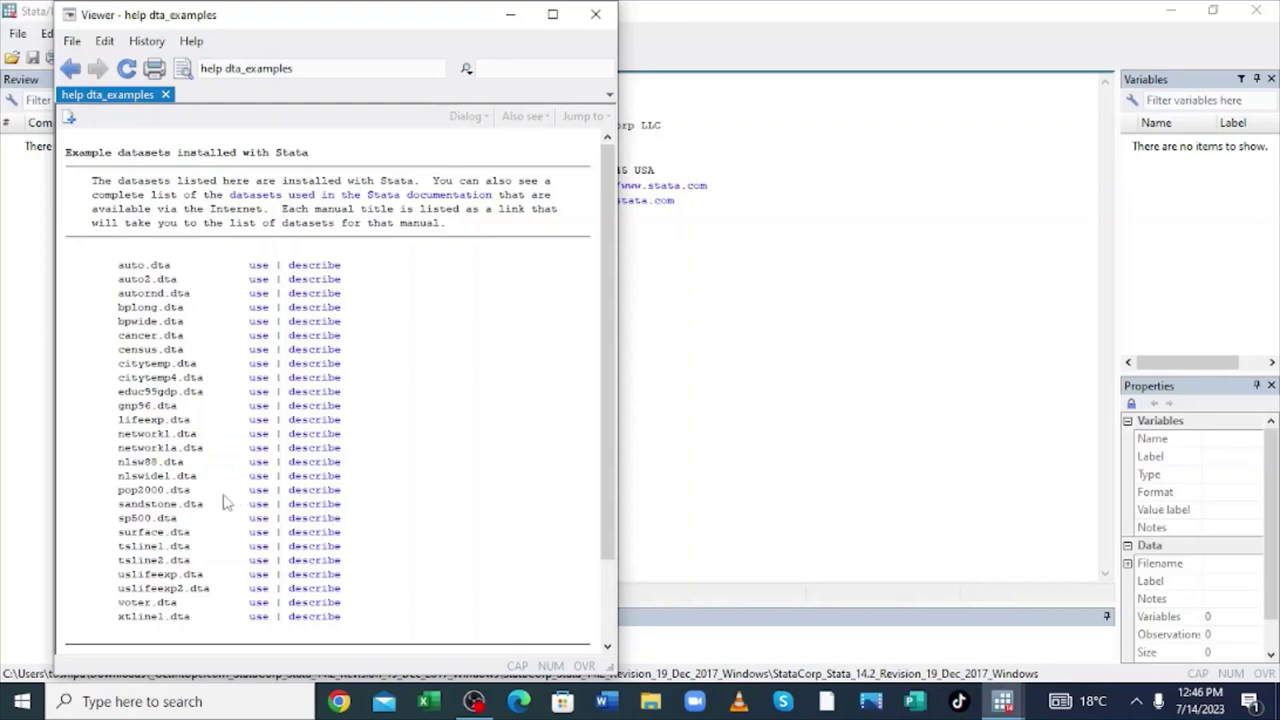
click(259, 350)
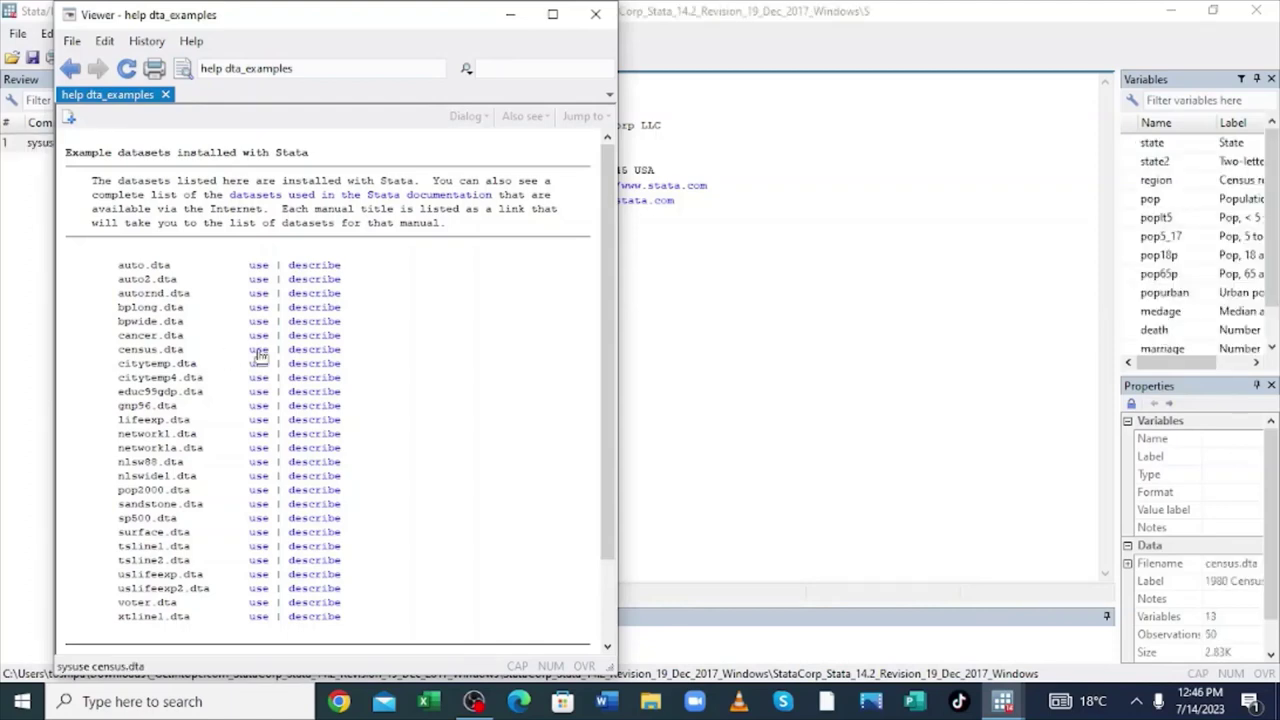
click(258, 352)
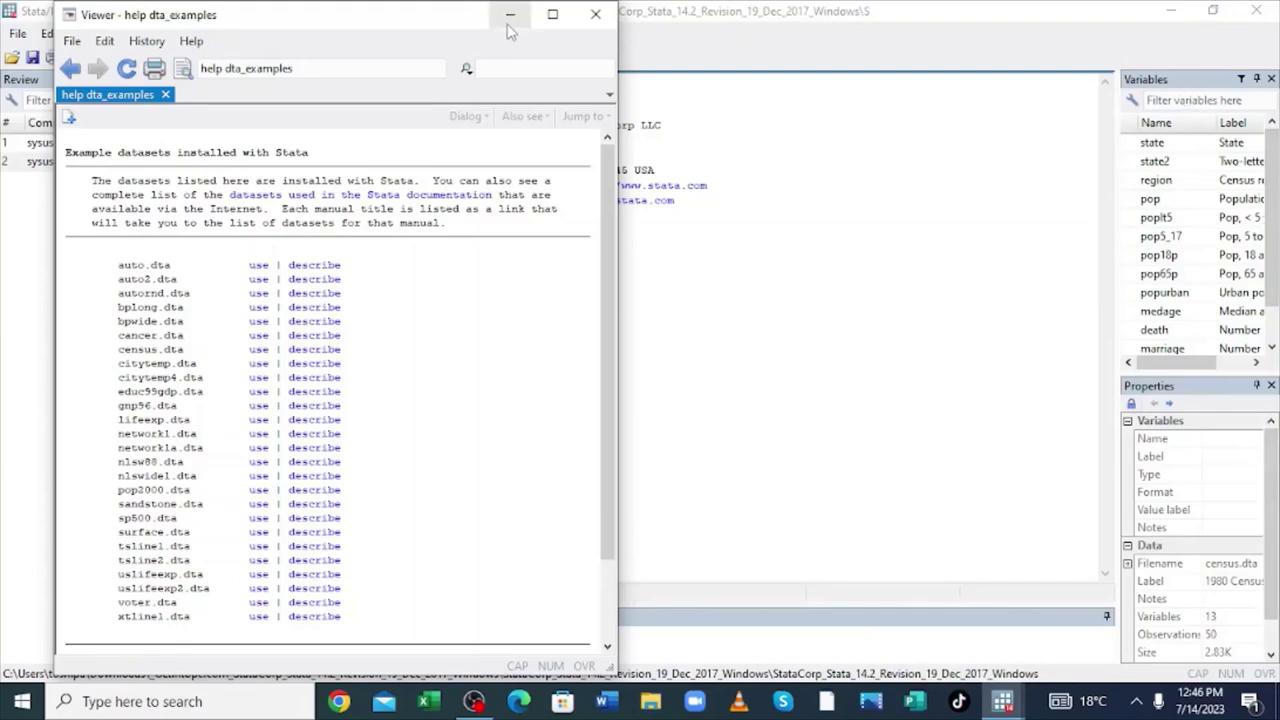
click(510, 16)
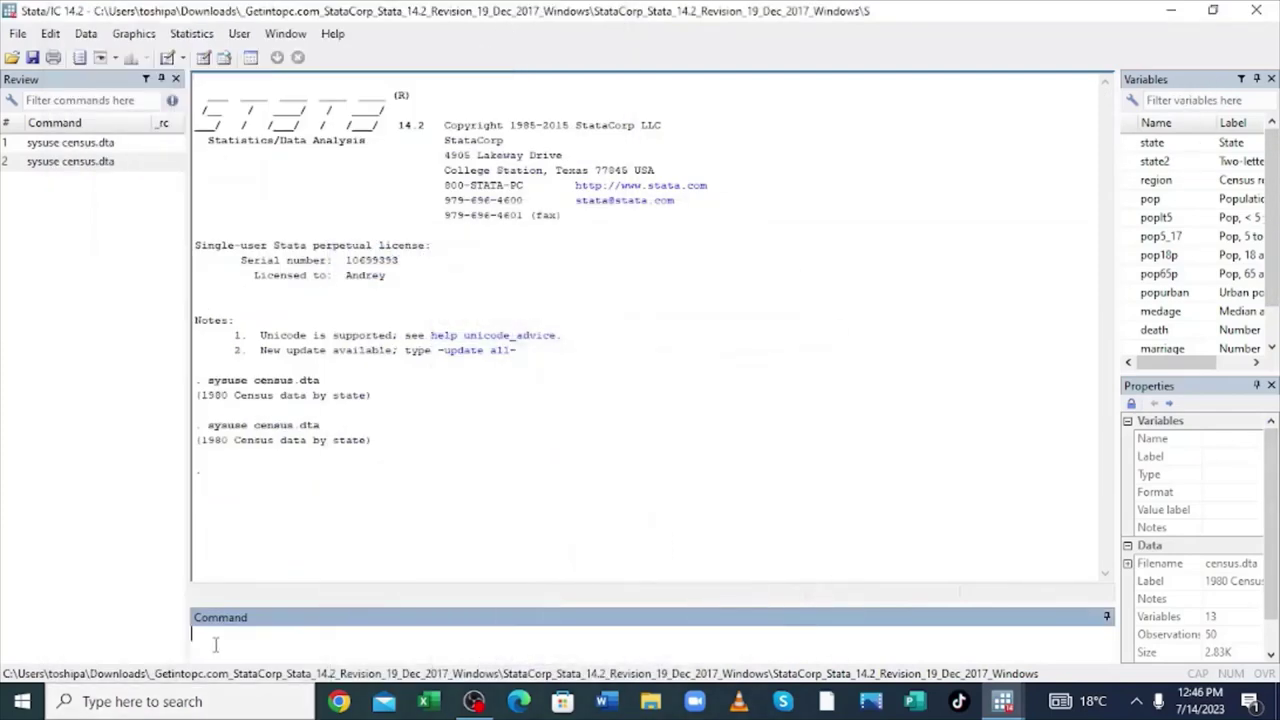
- Open census.dta in the Data Editor with edit and scroll right through the columns to divorce
text(edit)
key(Return)
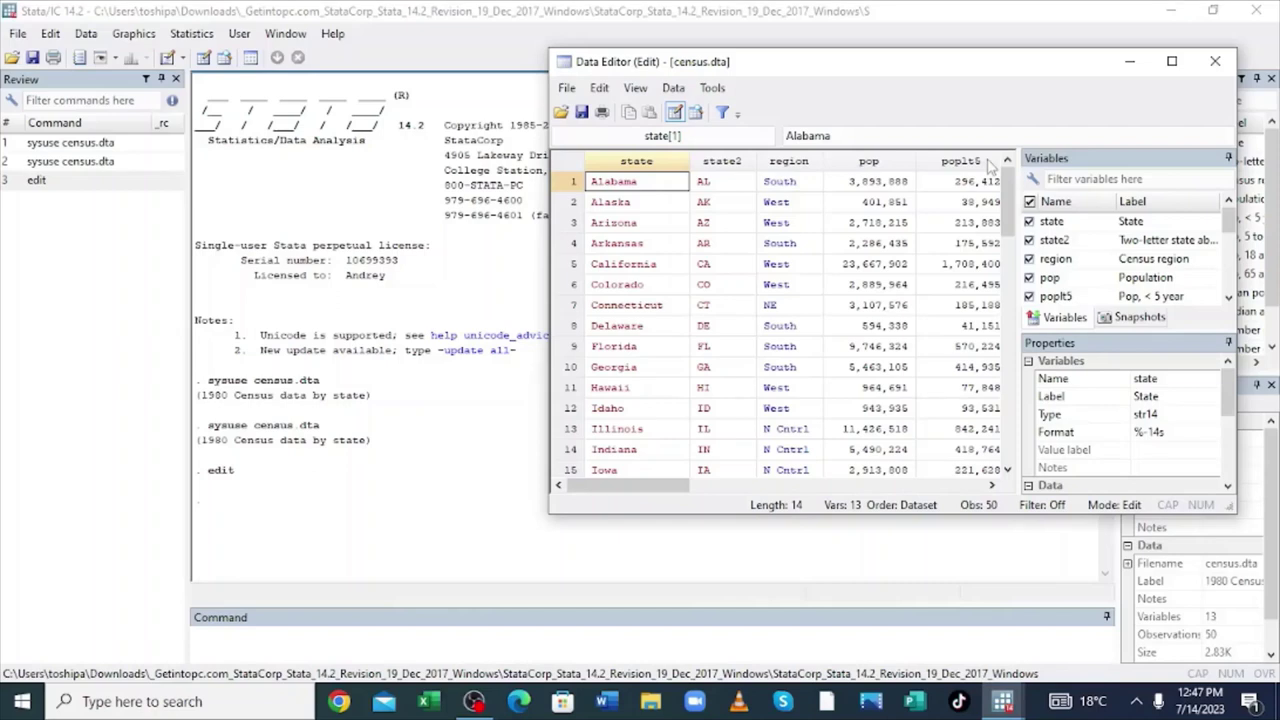
click(993, 486)
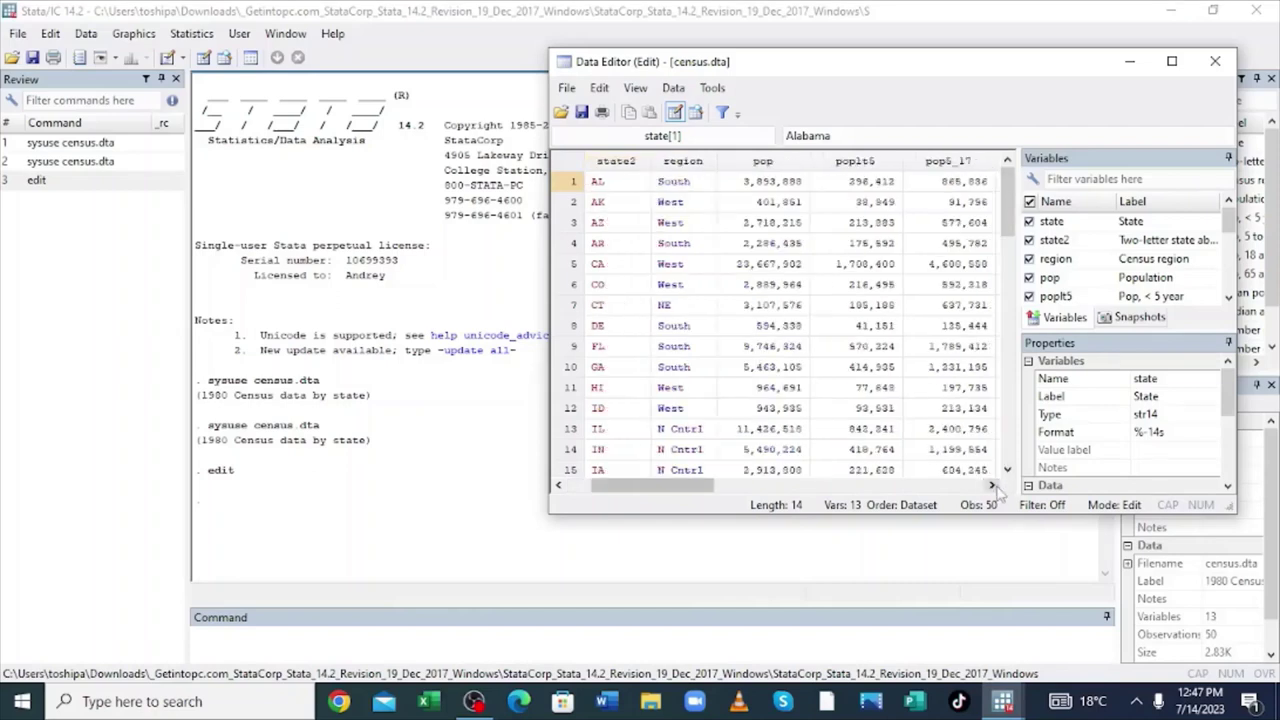
click(993, 486)
click(993, 486)
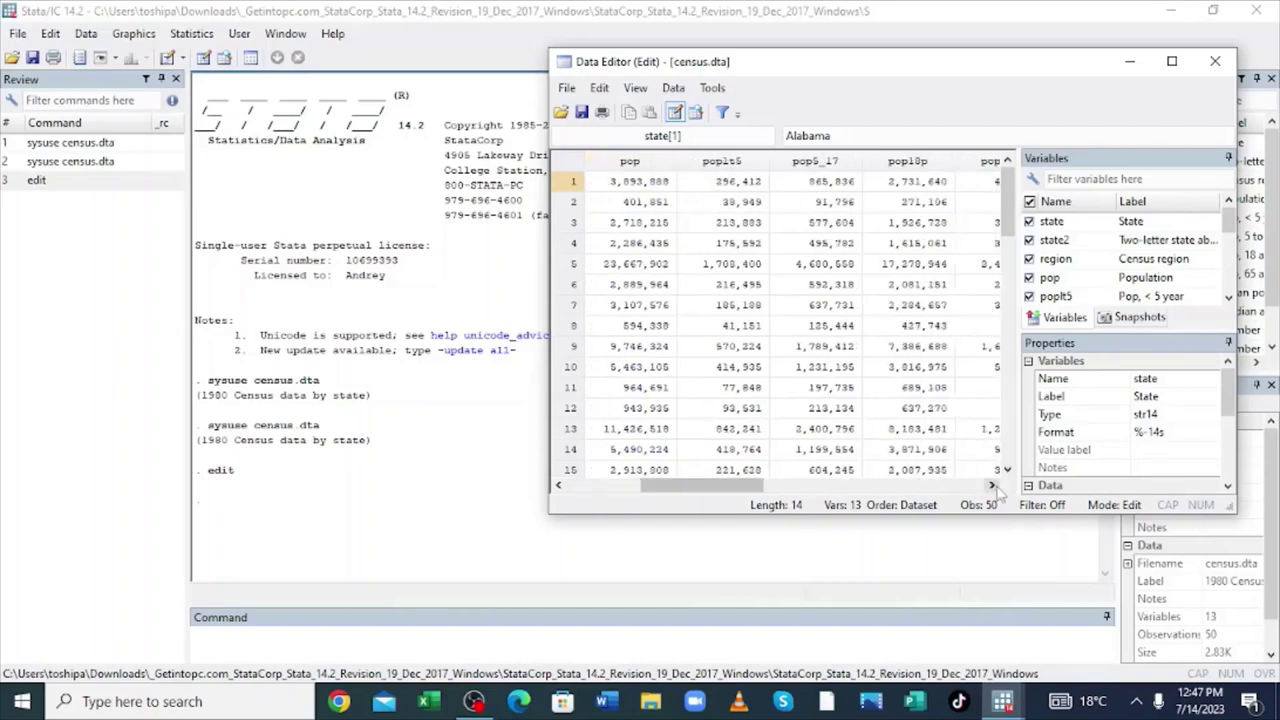
click(993, 486)
click(993, 486)
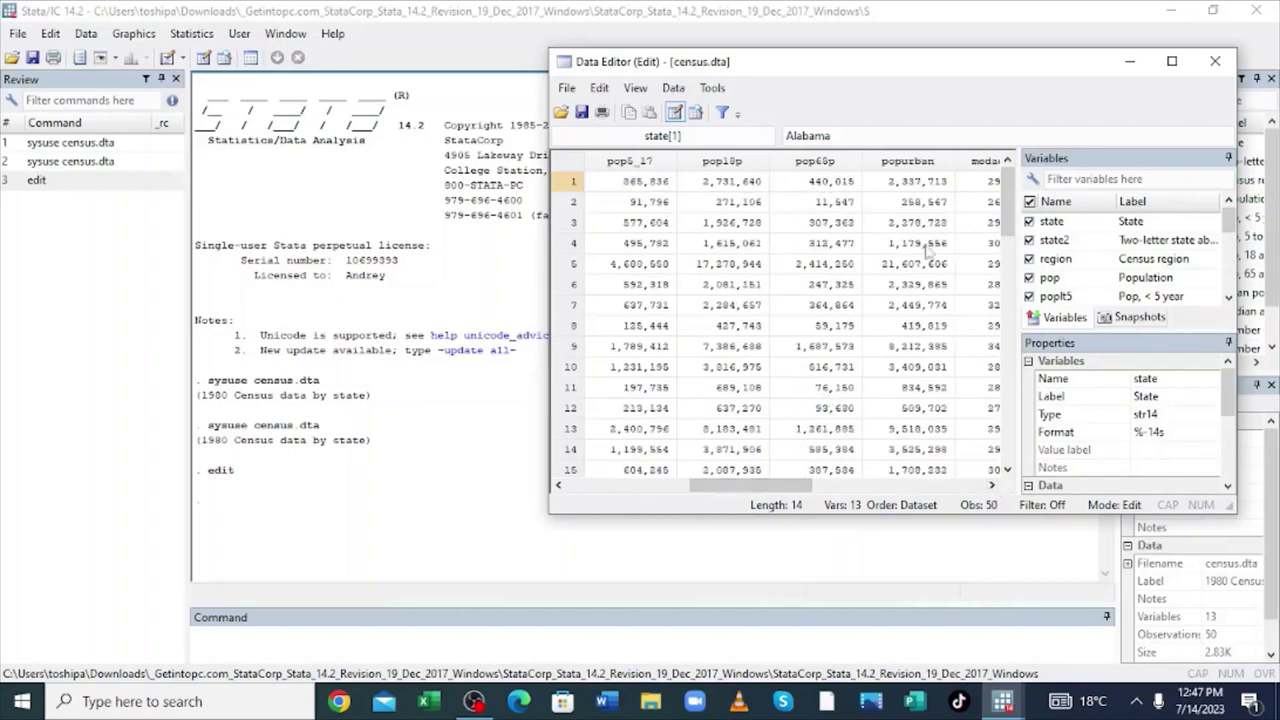
click(993, 486)
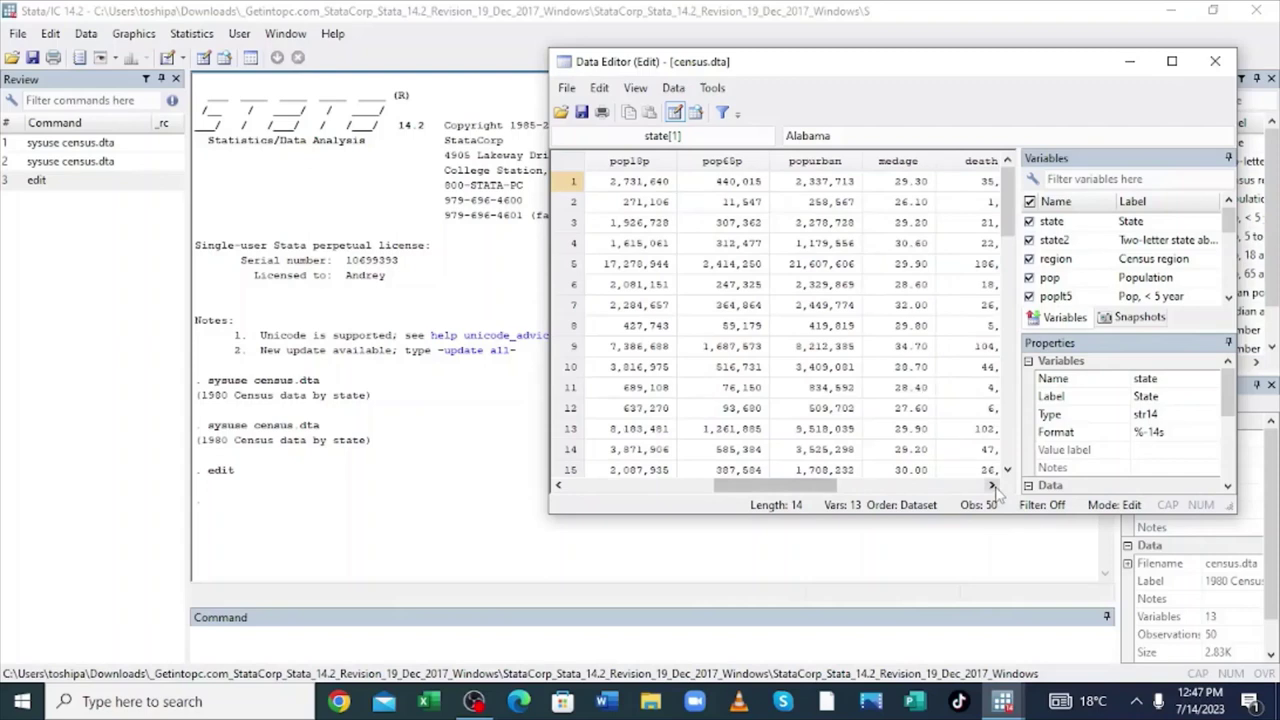
click(993, 486)
click(993, 486)
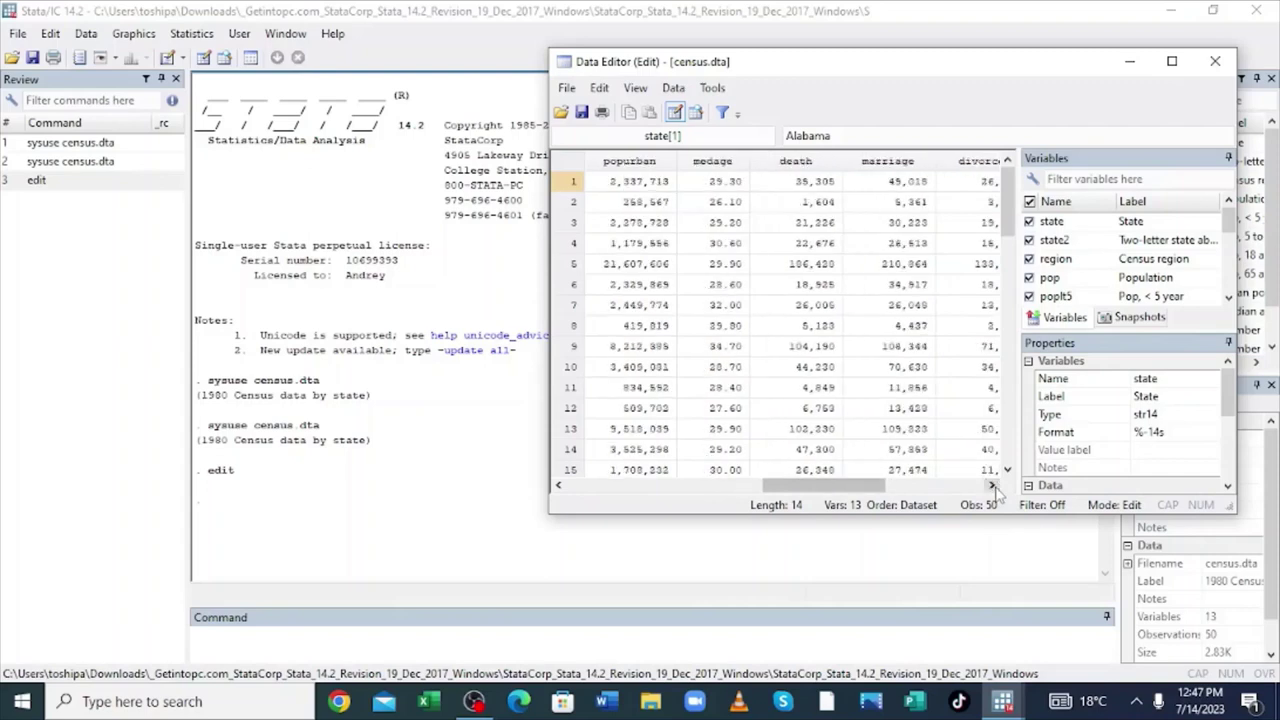
click(993, 486)
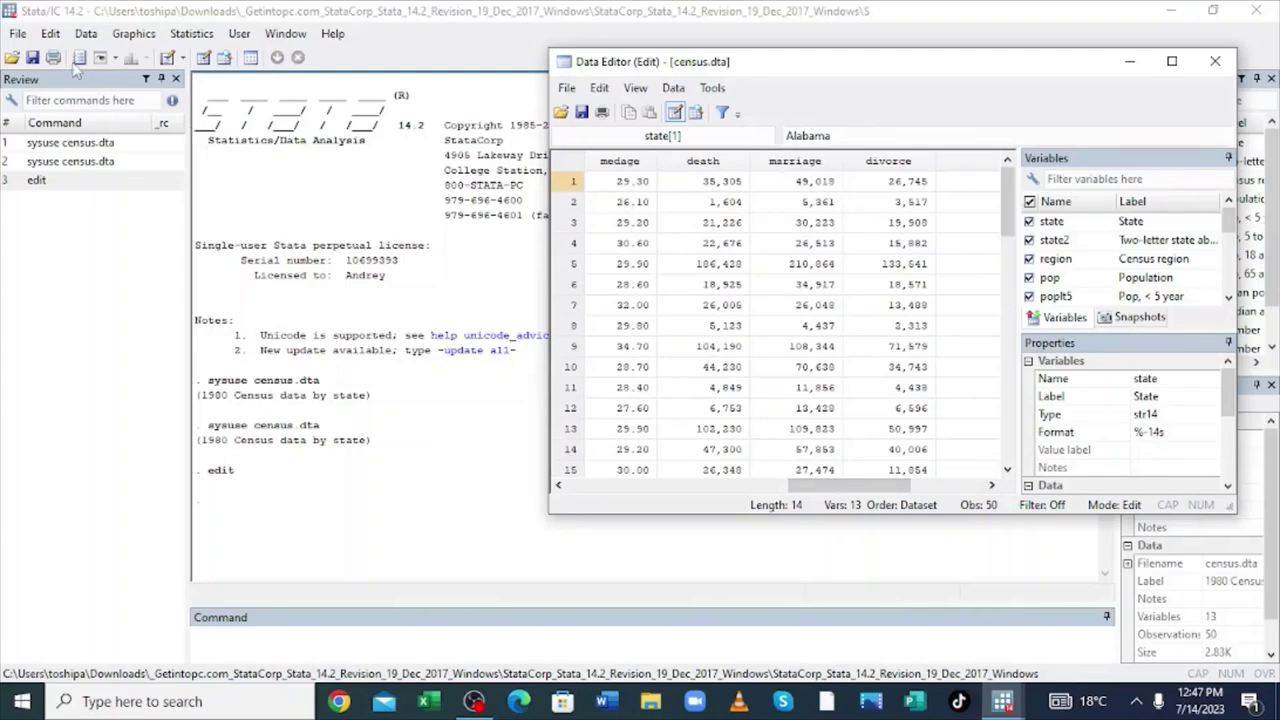
- Draw a single-bar chart of mean pop, then minimize the Graph window
click(135, 34)
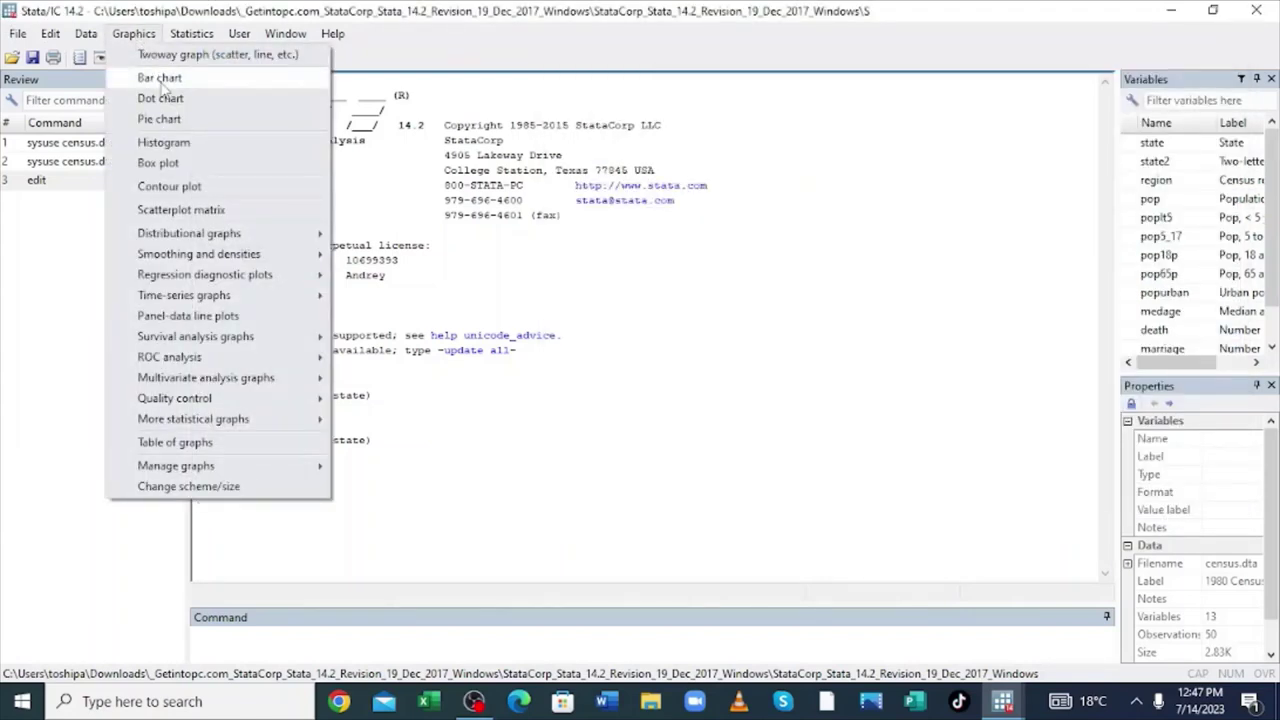
click(160, 79)
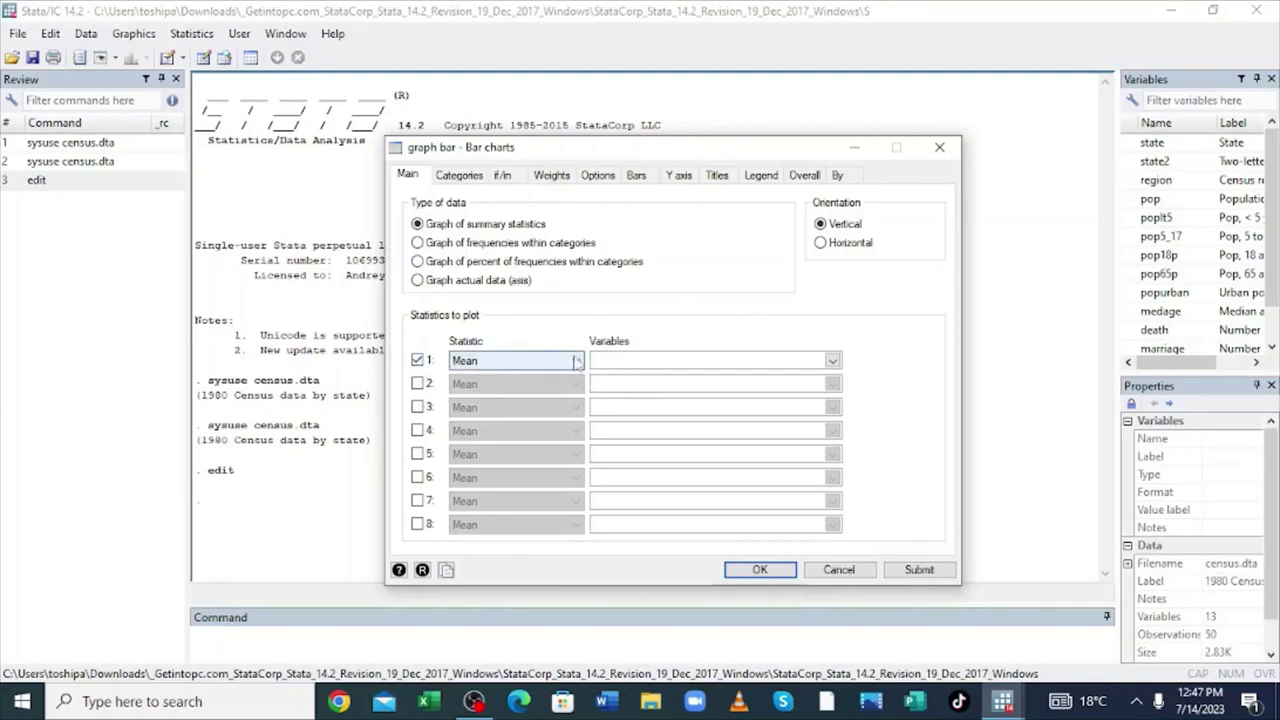
click(833, 361)
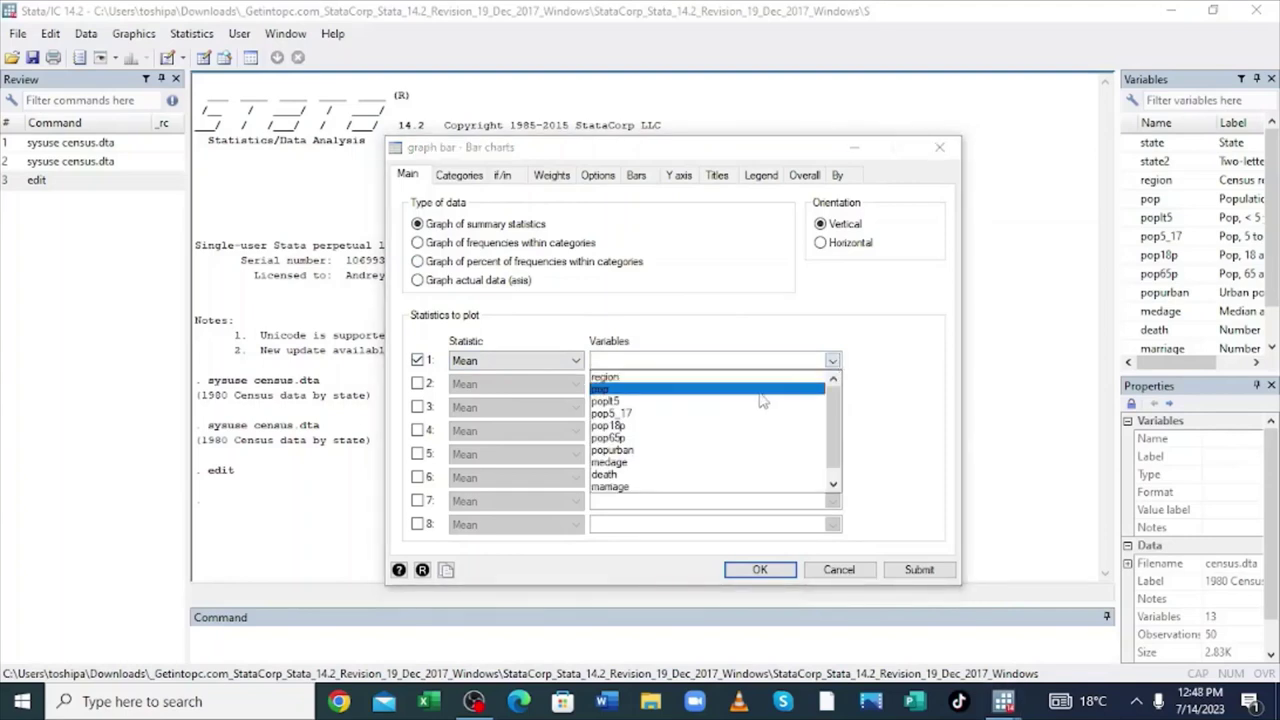
text(pop)
click(782, 319)
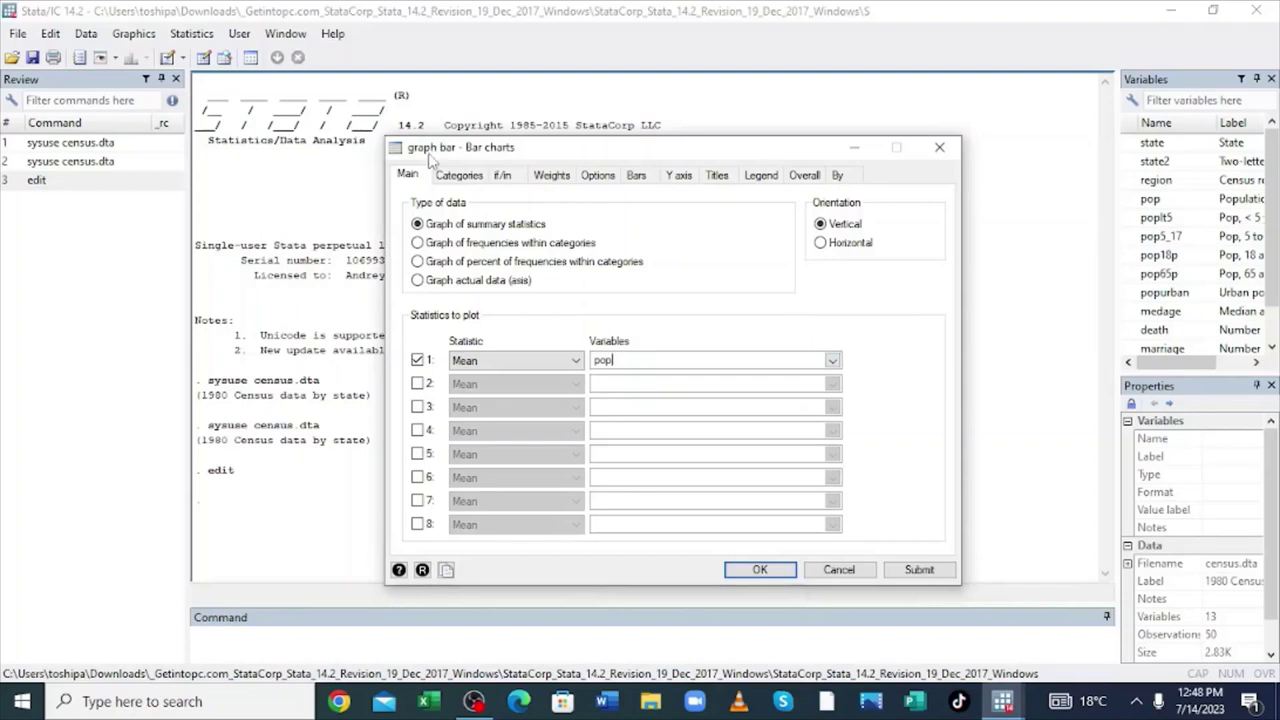
click(452, 175)
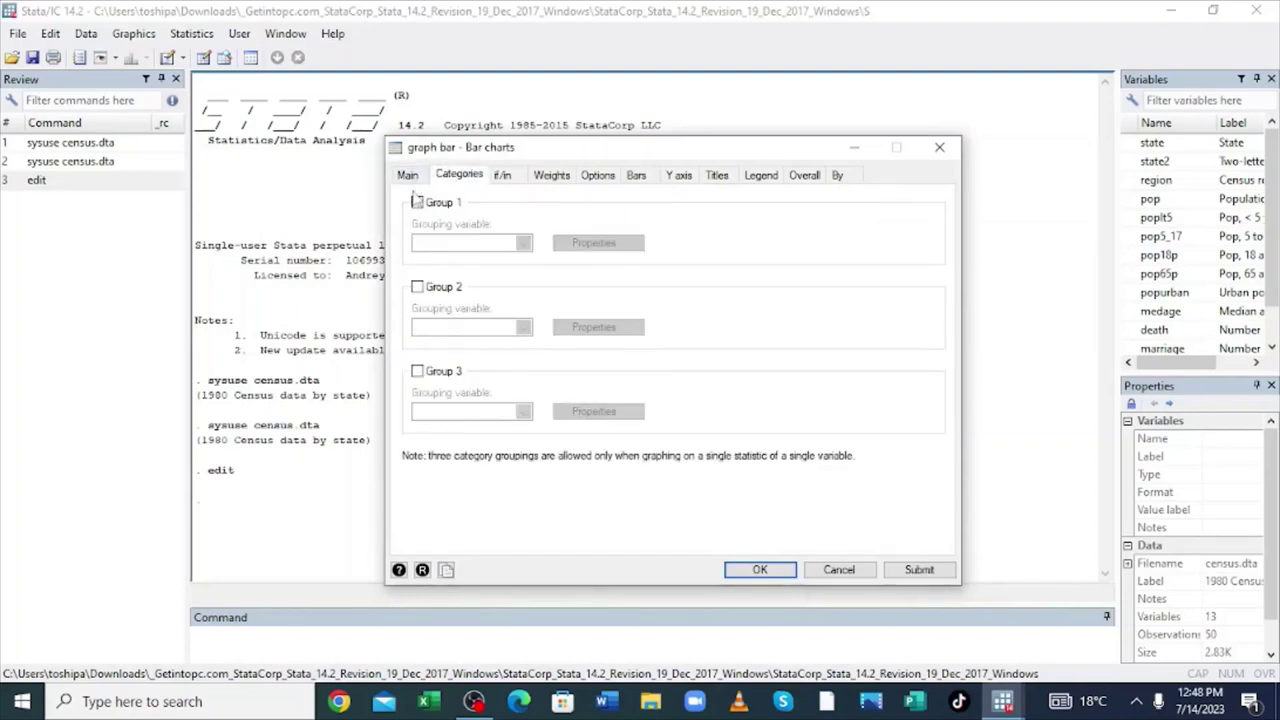
click(406, 175)
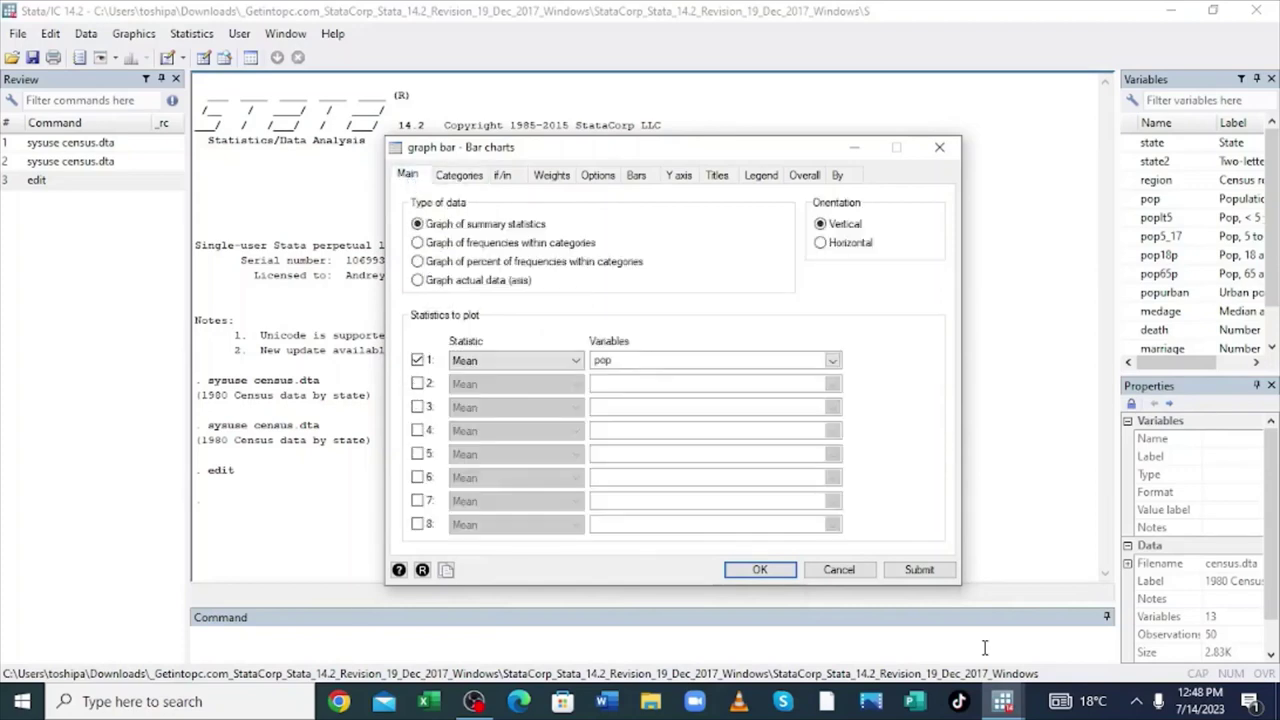
click(920, 571)
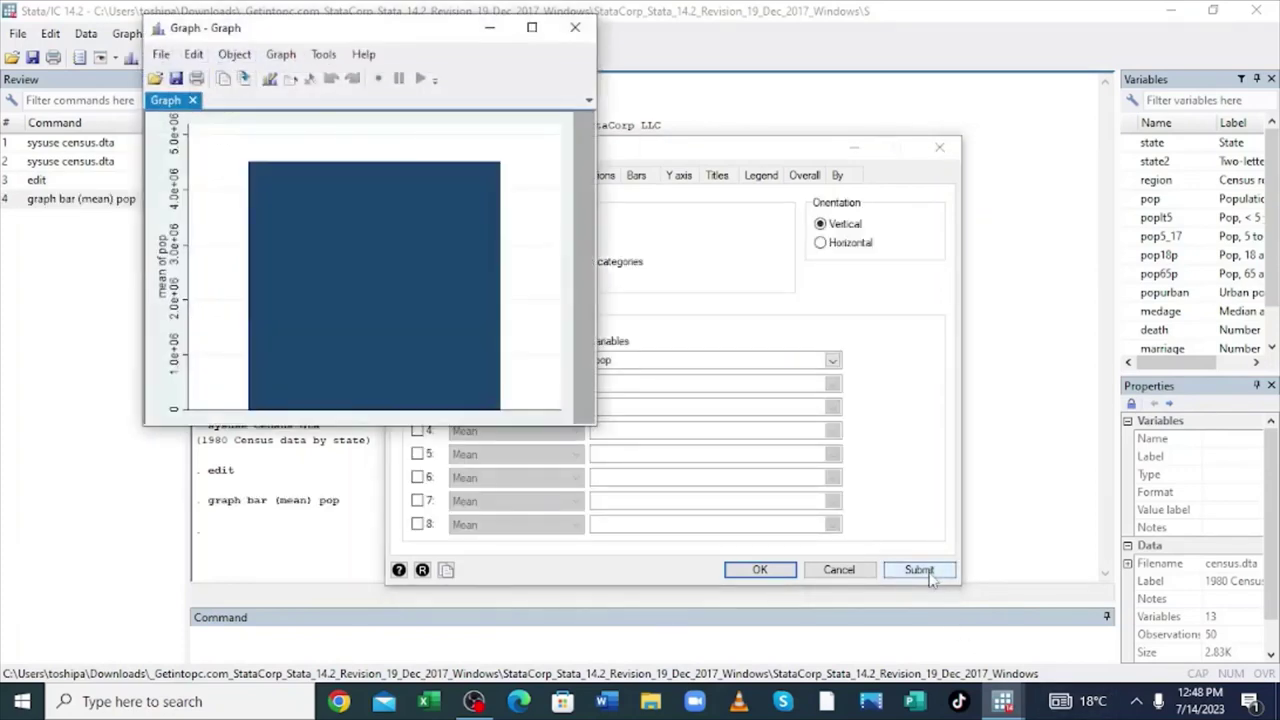
click(488, 28)
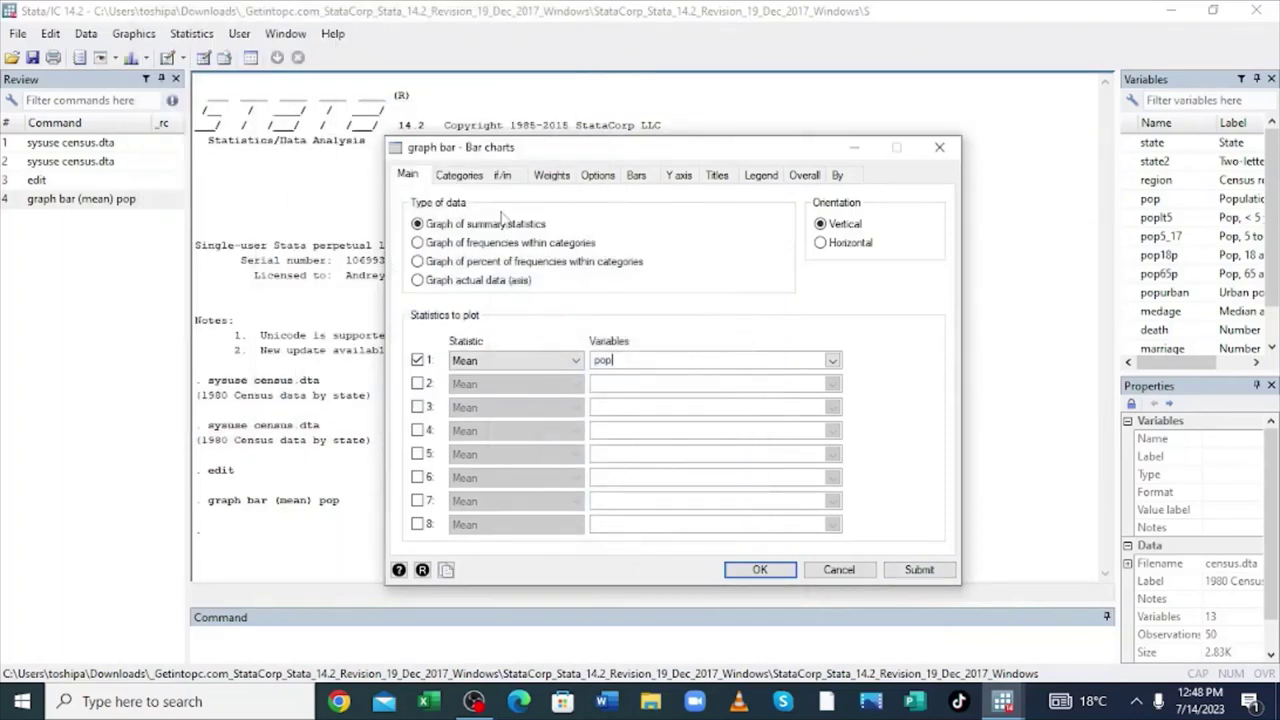
- Group the mean pop bars by region as Group 1, redraw, and minimize the graph
click(459, 176)
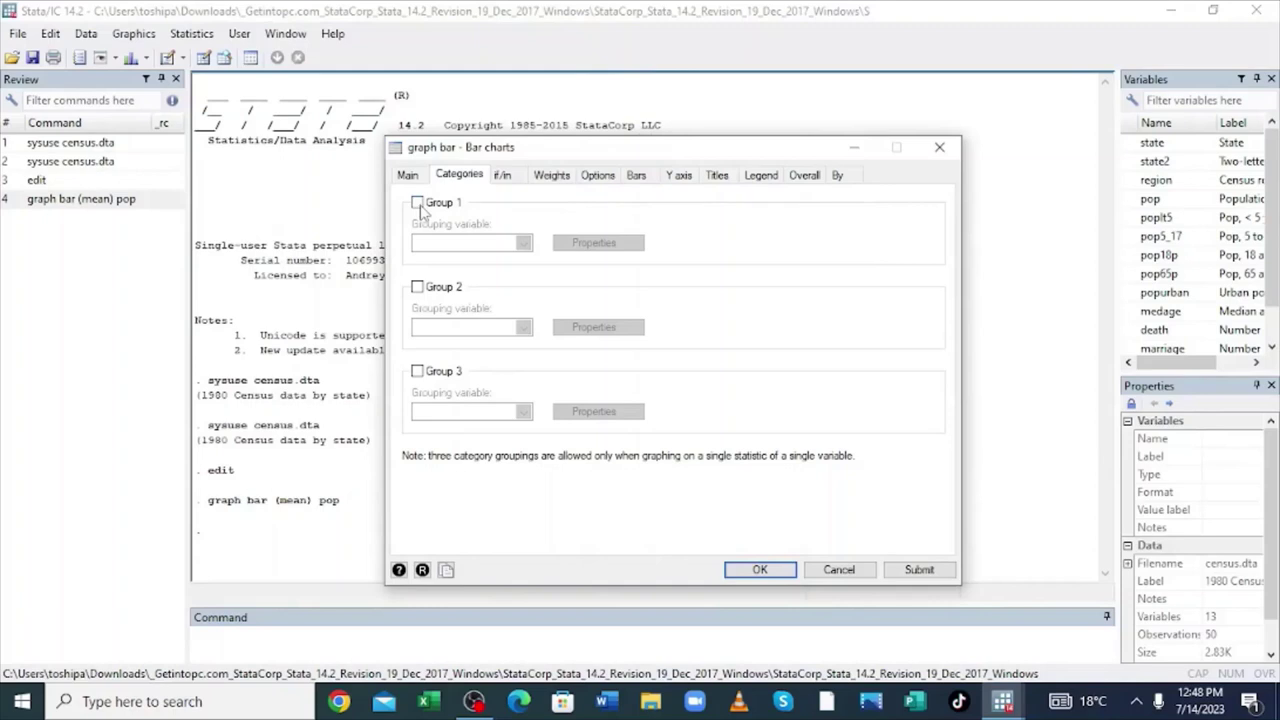
click(417, 203)
click(523, 243)
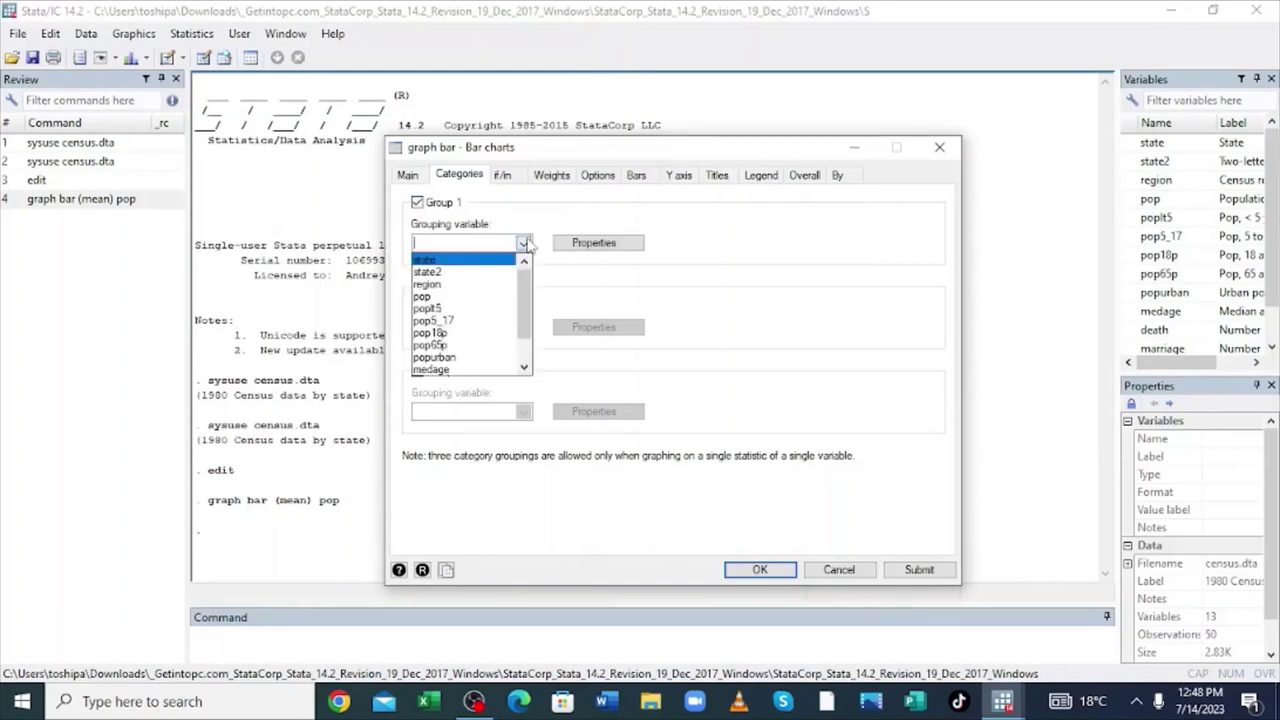
click(455, 285)
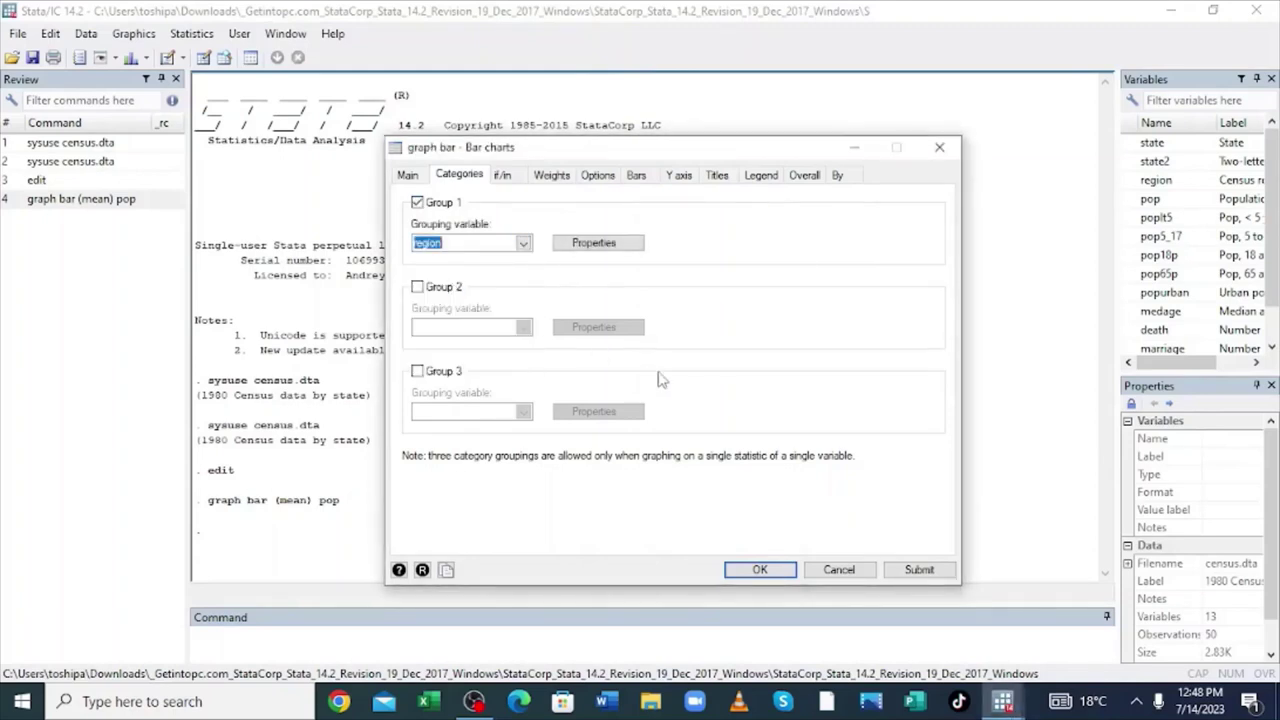
click(918, 570)
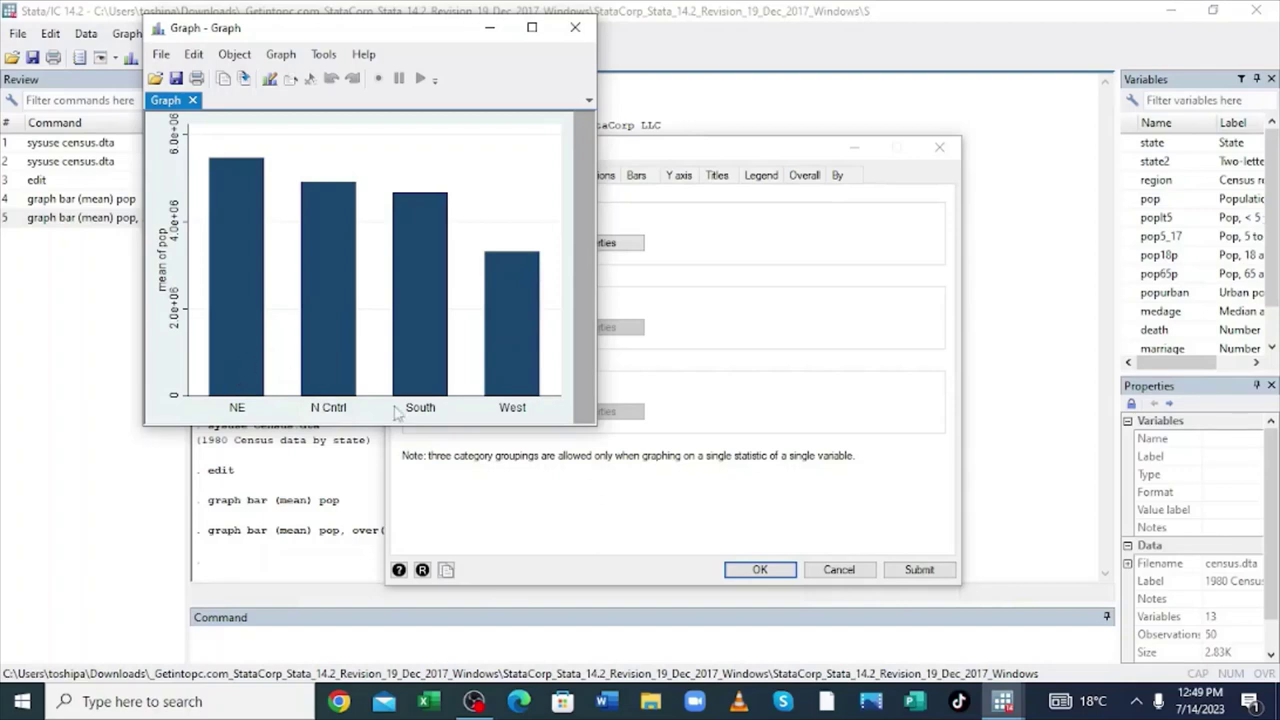
click(489, 30)
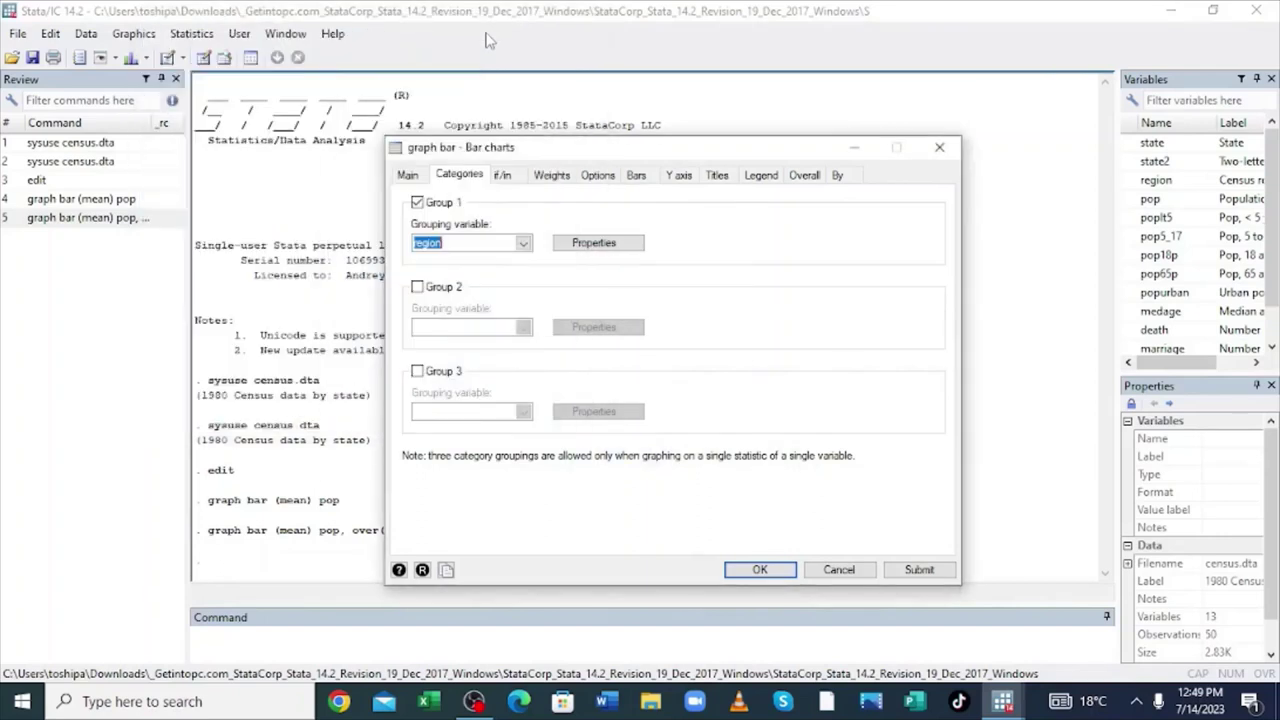
- Enable statistic row 2 as mean divorce and redraw the regional bar chart
click(406, 177)
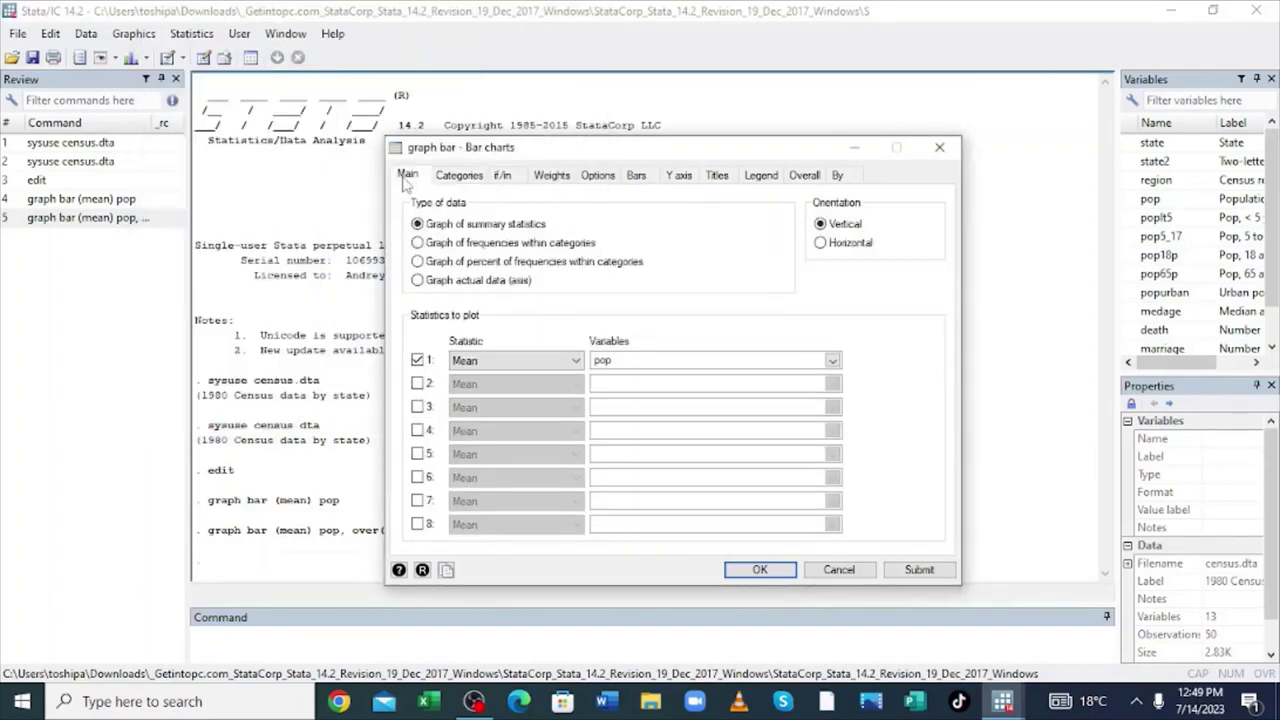
click(417, 385)
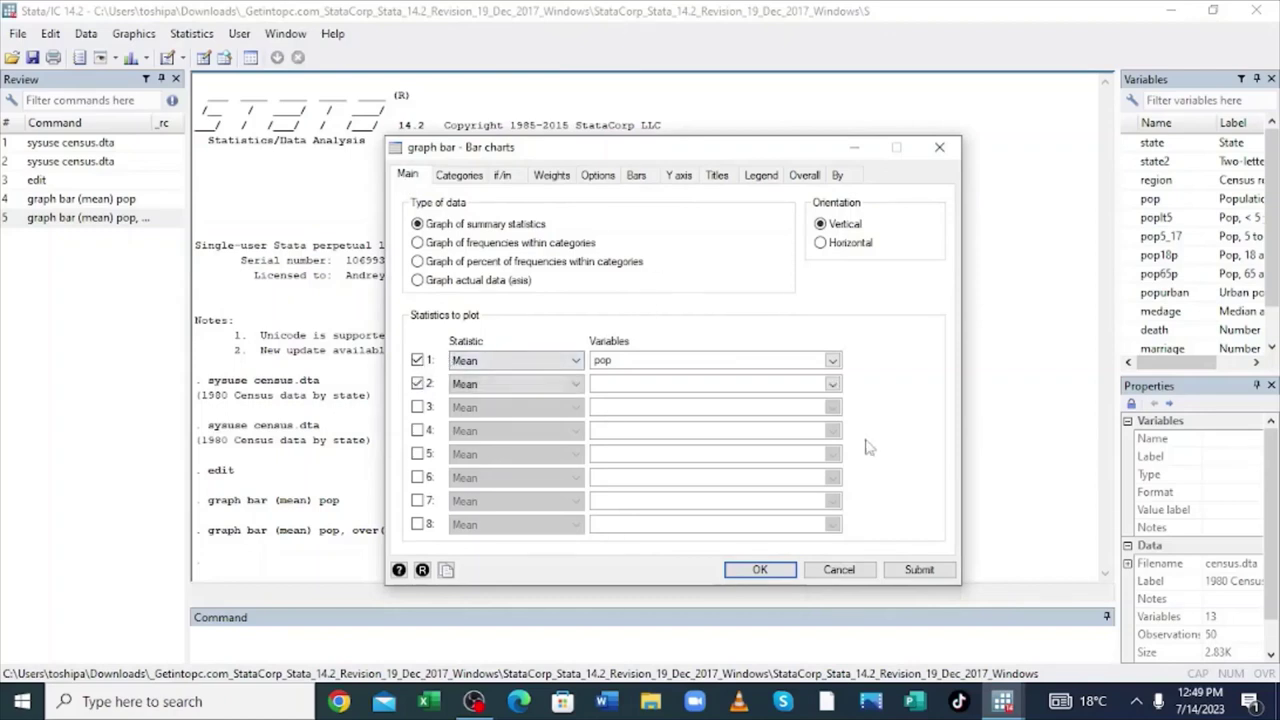
click(835, 387)
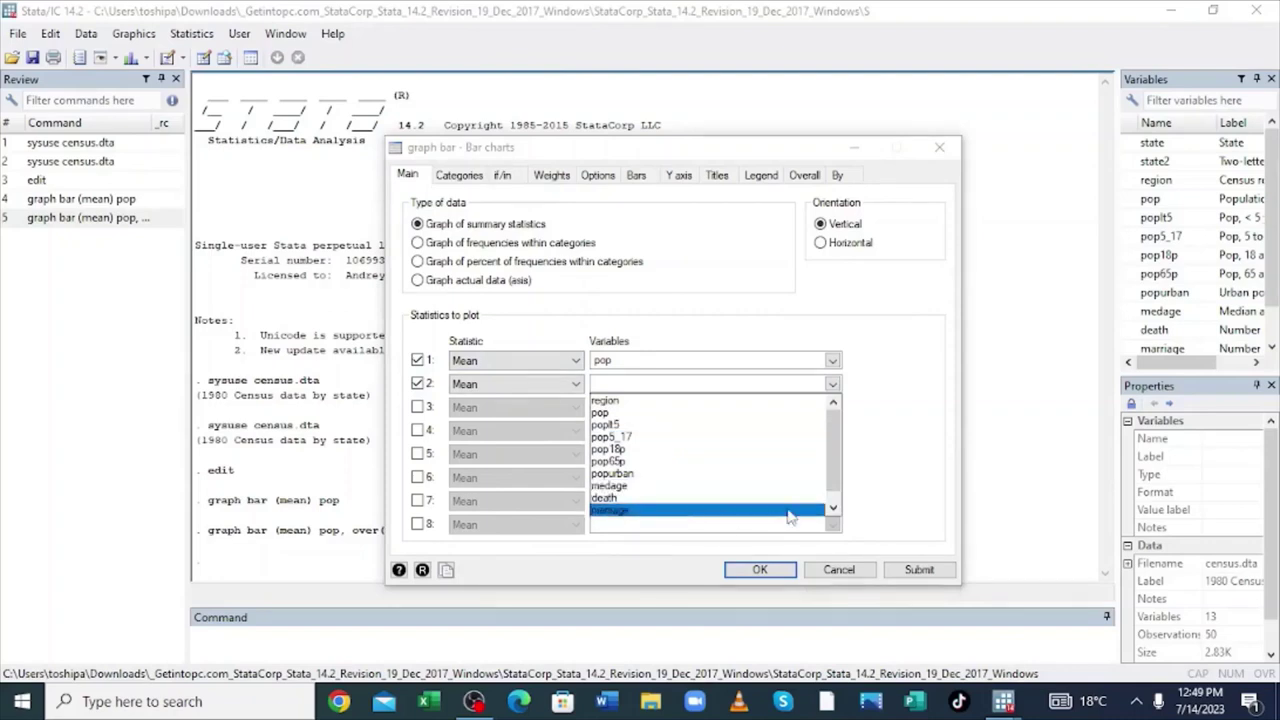
click(833, 509)
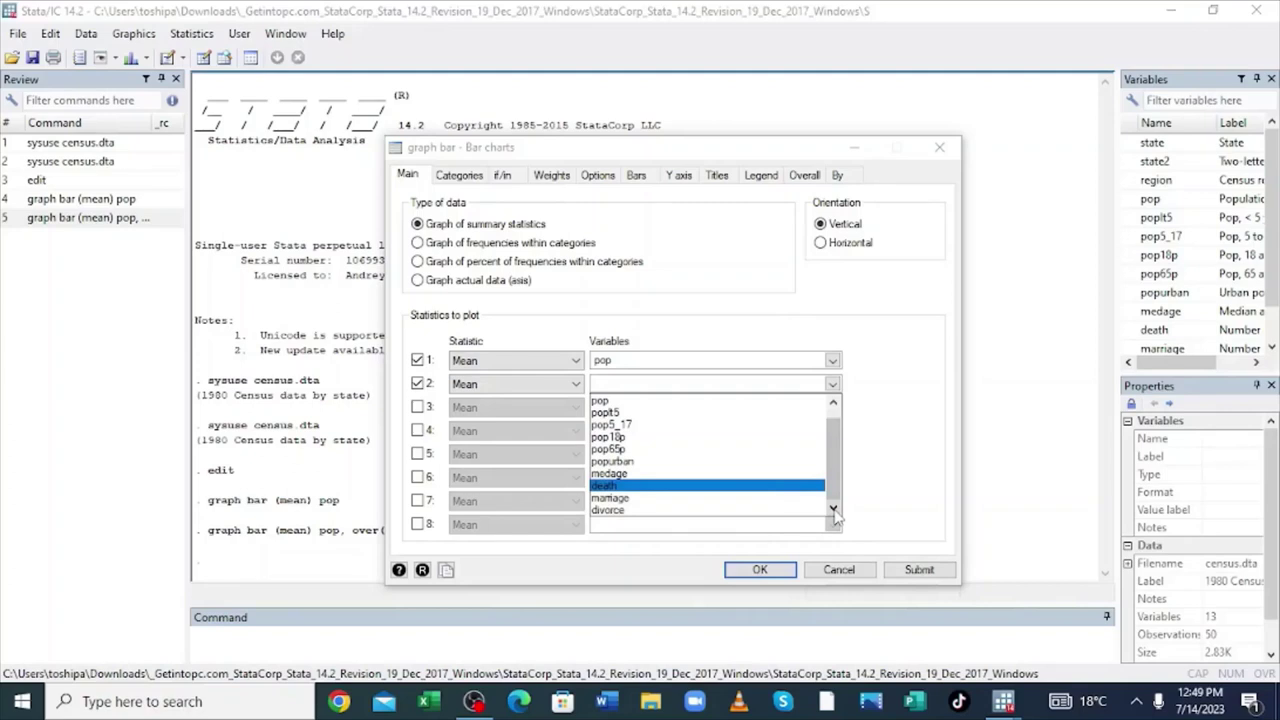
click(687, 512)
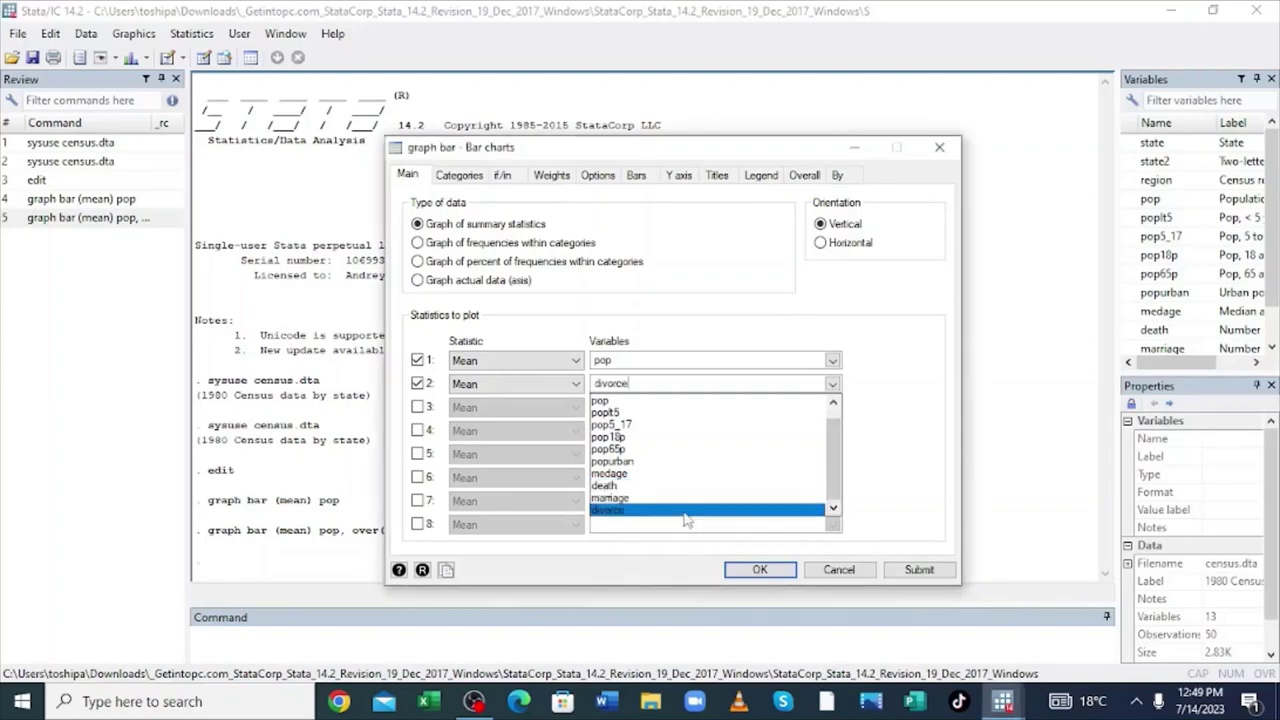
click(948, 572)
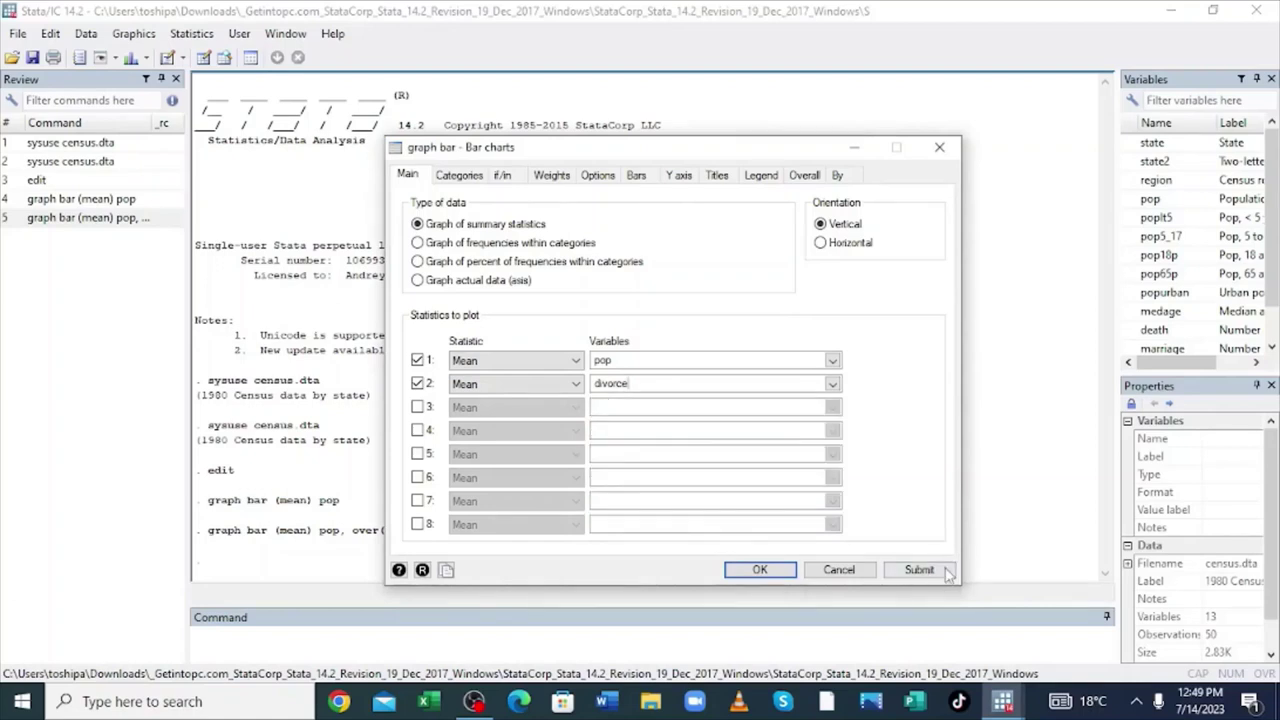
click(933, 570)
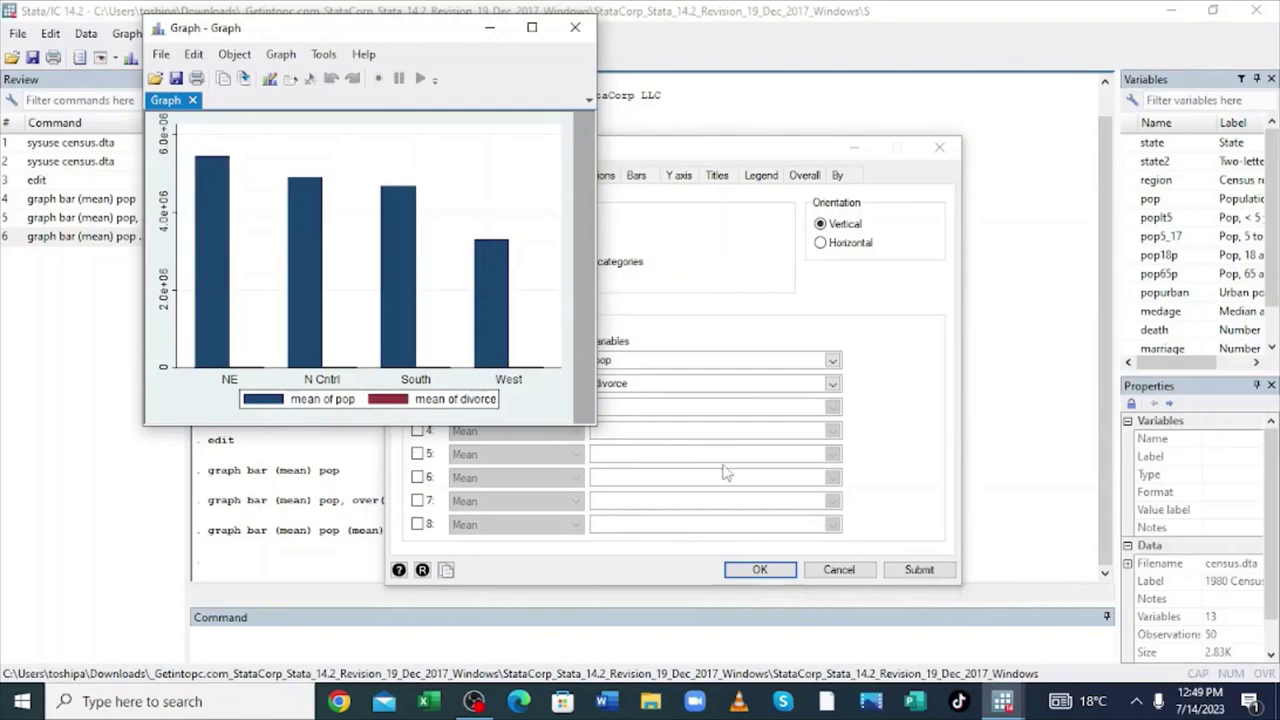
click(490, 28)
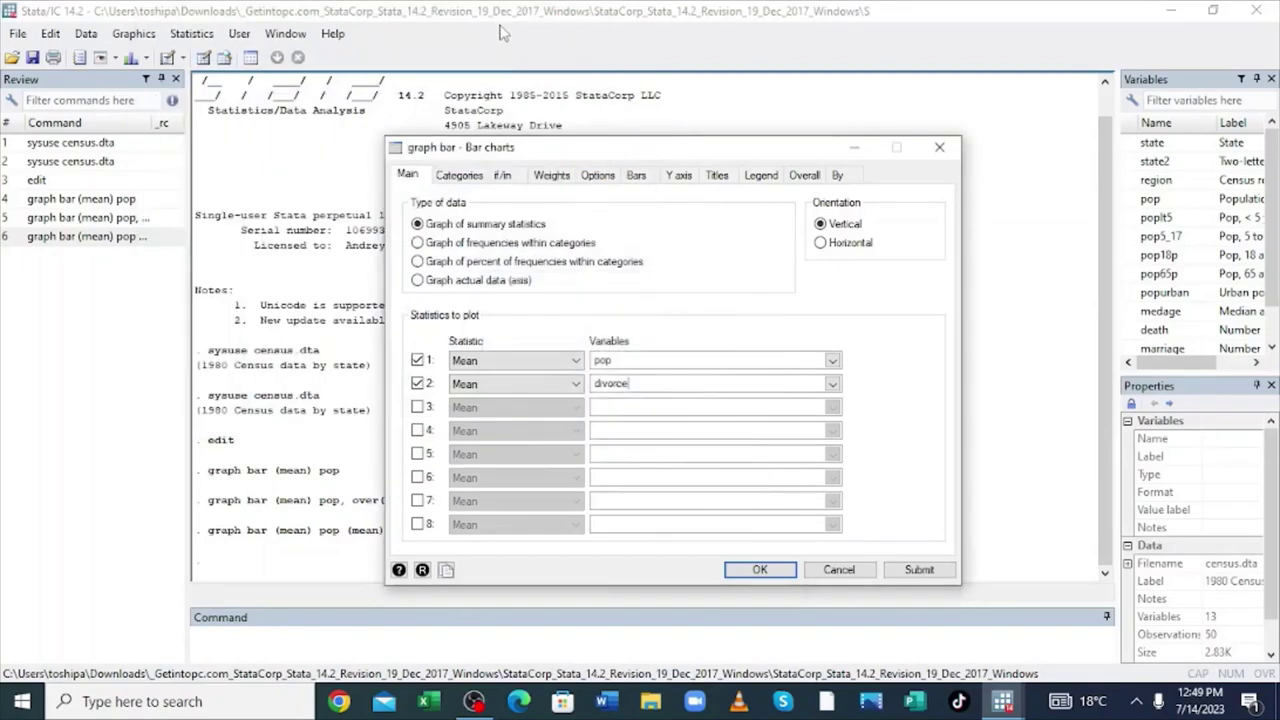
click(928, 570)
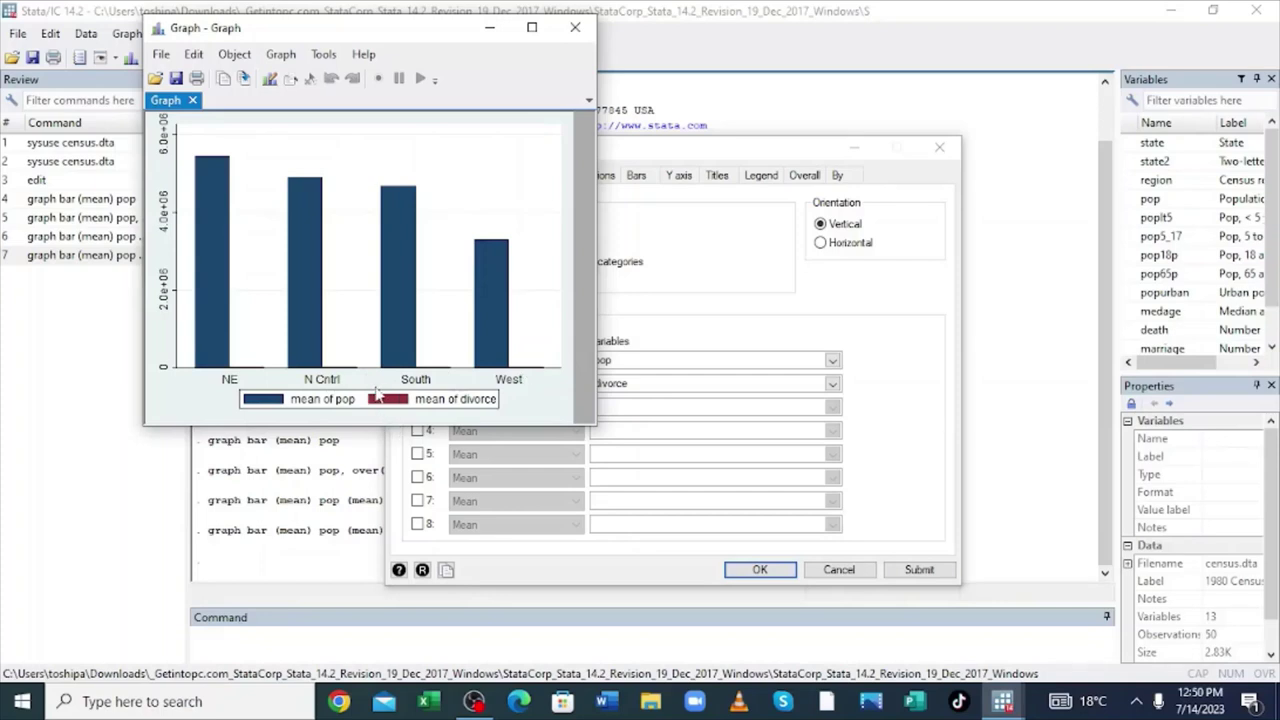
- Enable statistic row 3 as mean marriage and redraw the regional bar chart
click(489, 27)
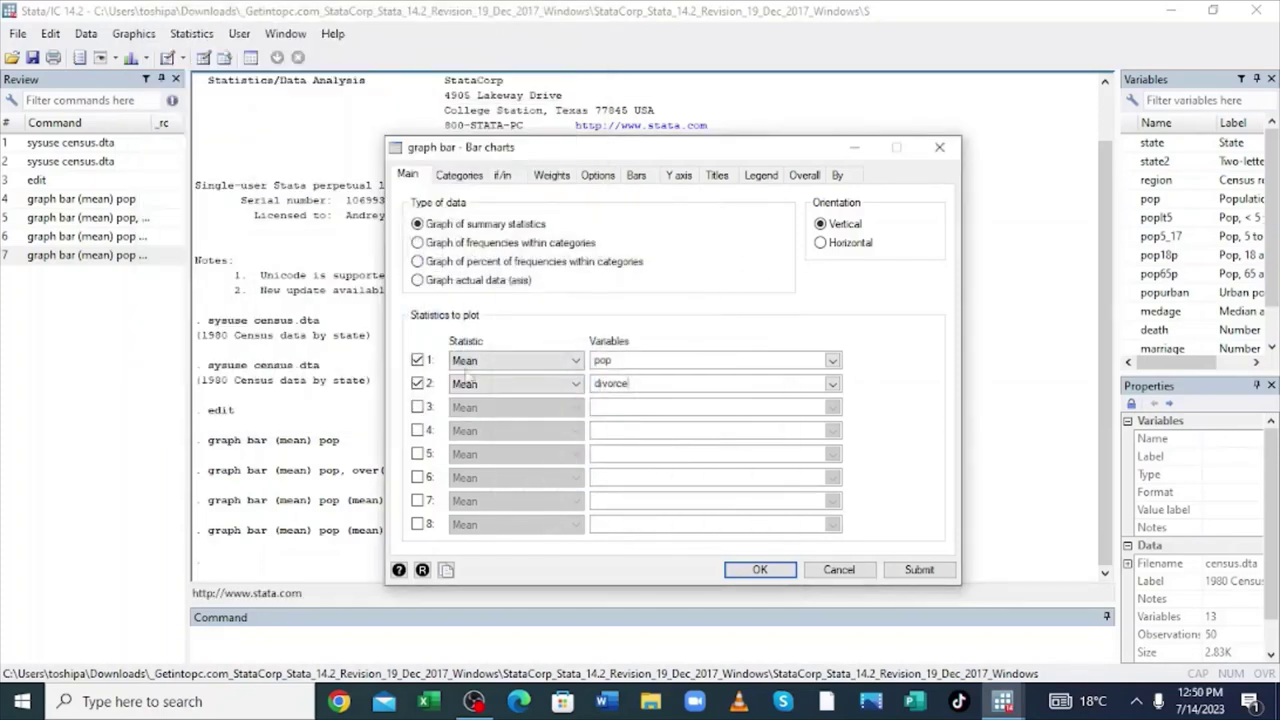
click(417, 407)
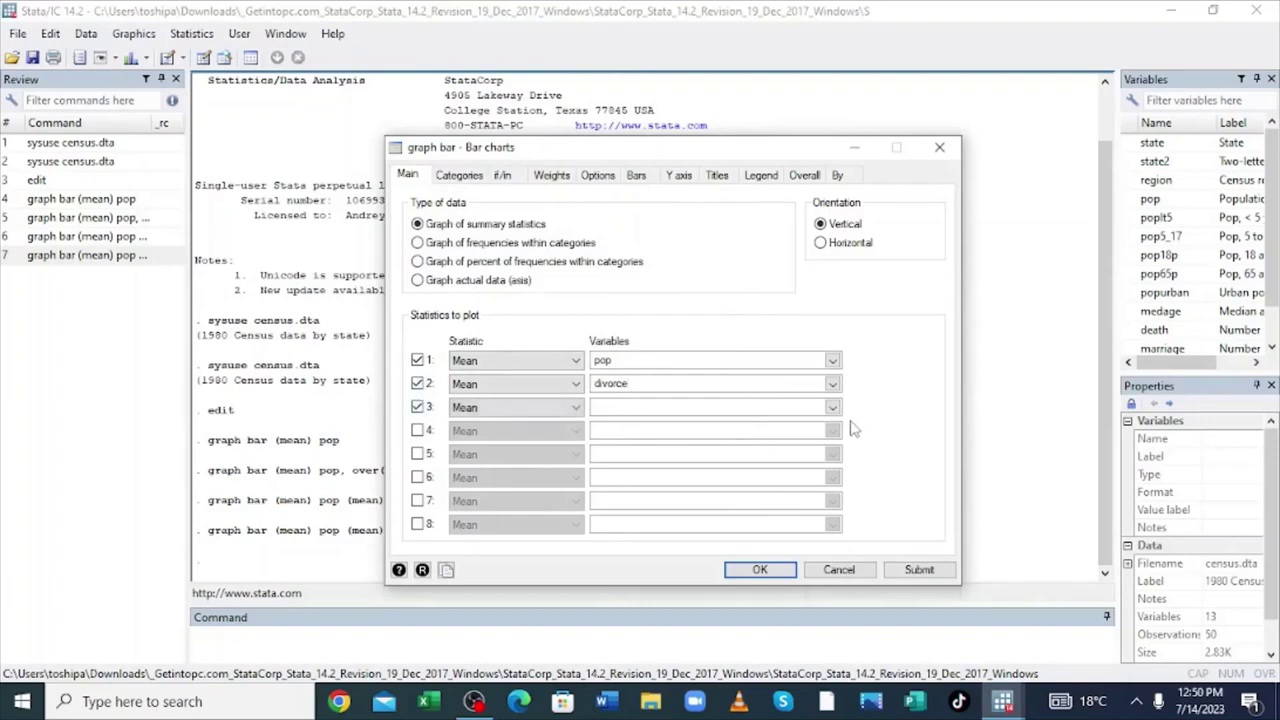
click(832, 407)
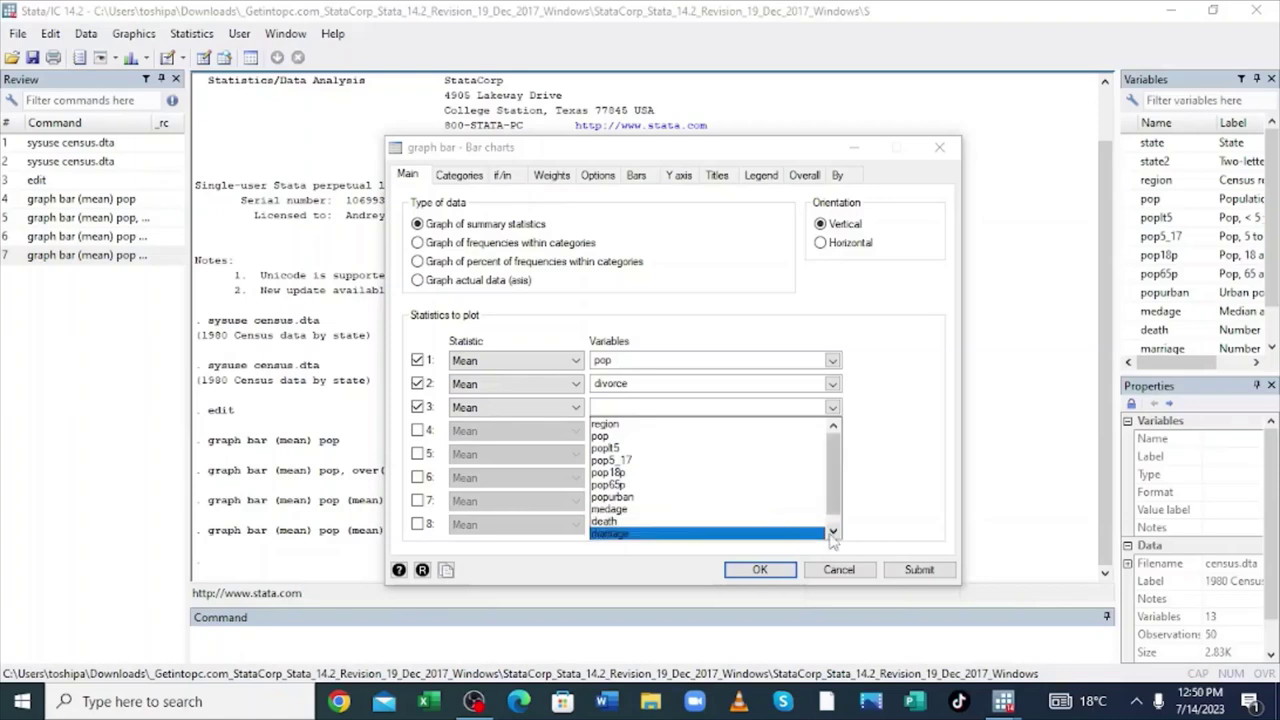
click(744, 538)
click(908, 462)
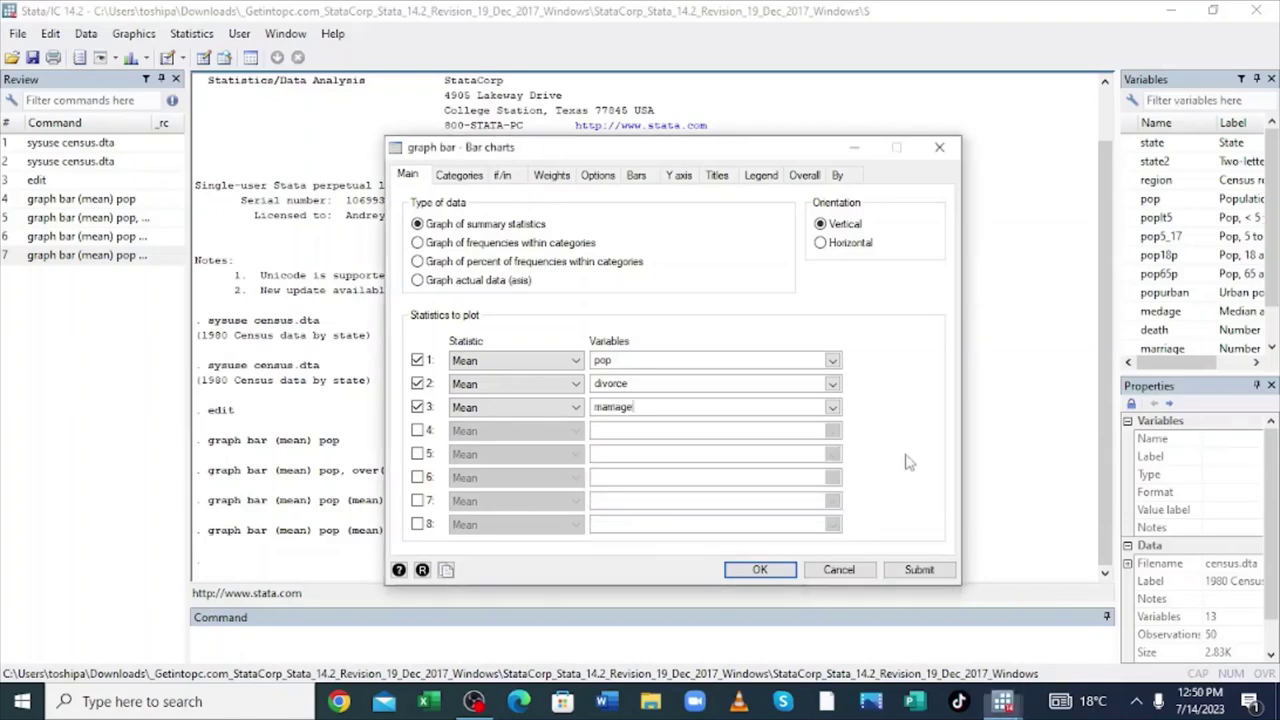
click(918, 570)
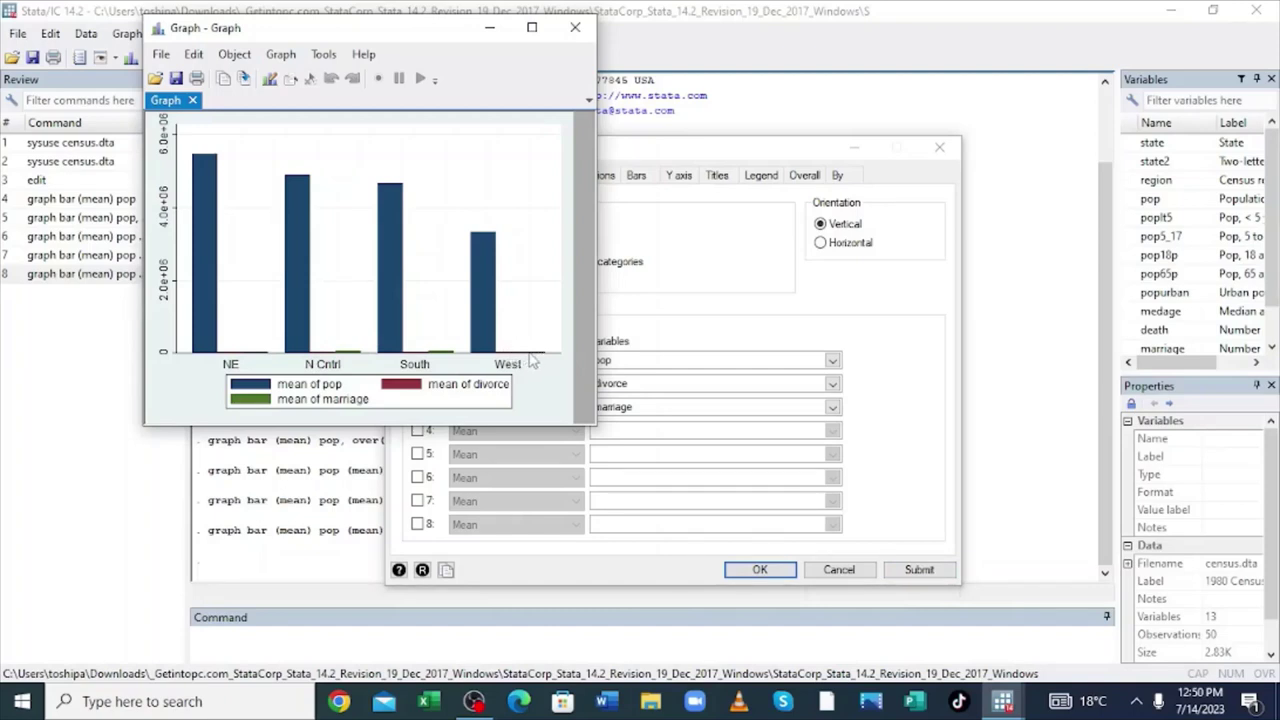
- Enable statistic row 4 as mean death and redraw the regional bar chart
click(489, 29)
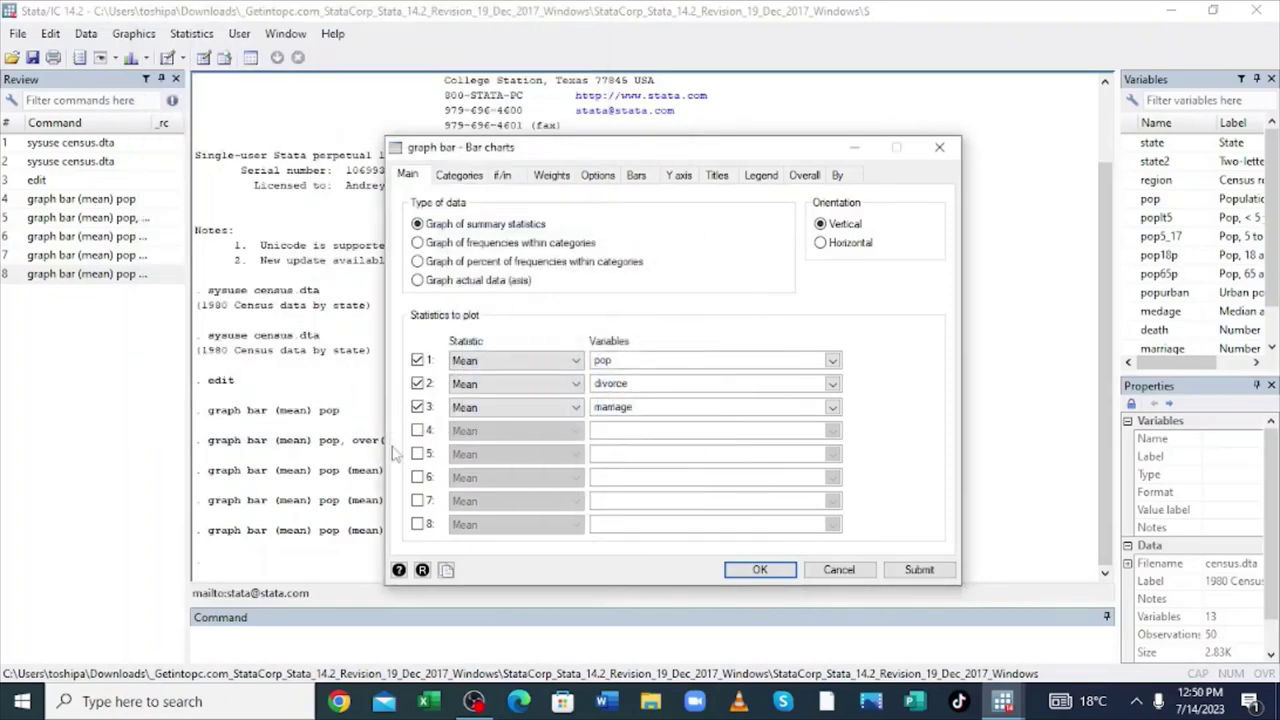
click(417, 430)
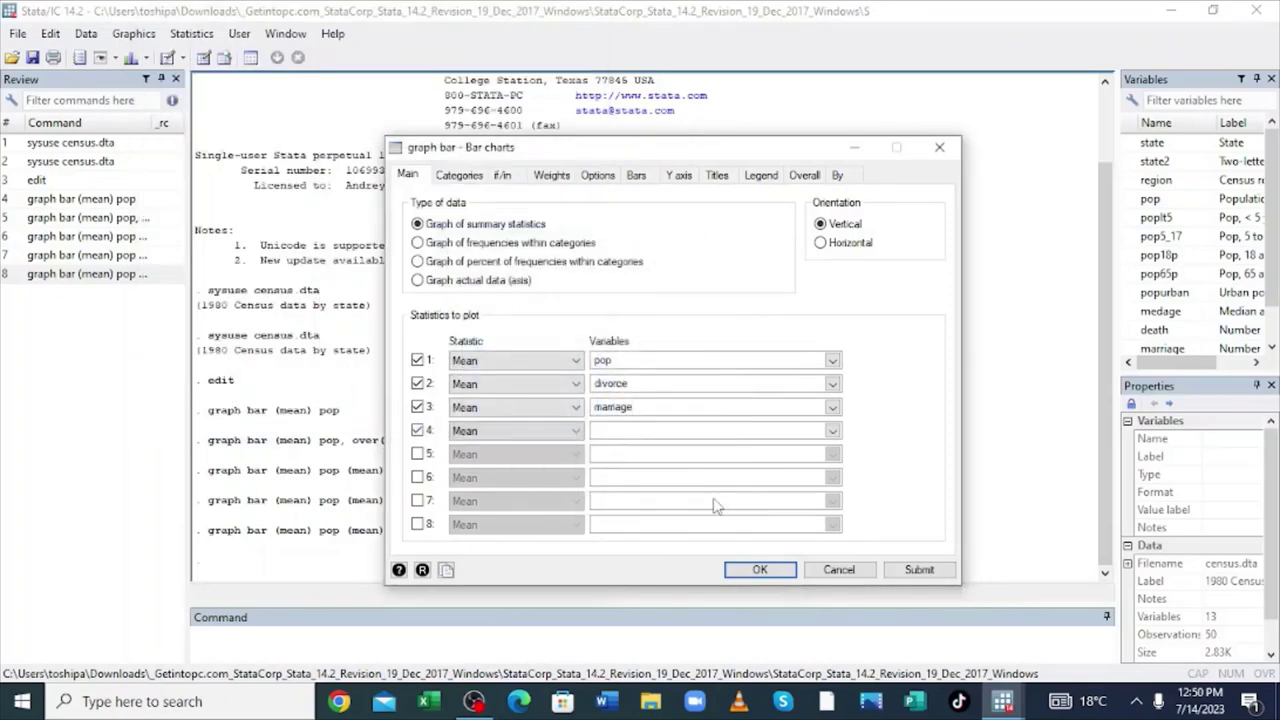
click(832, 431)
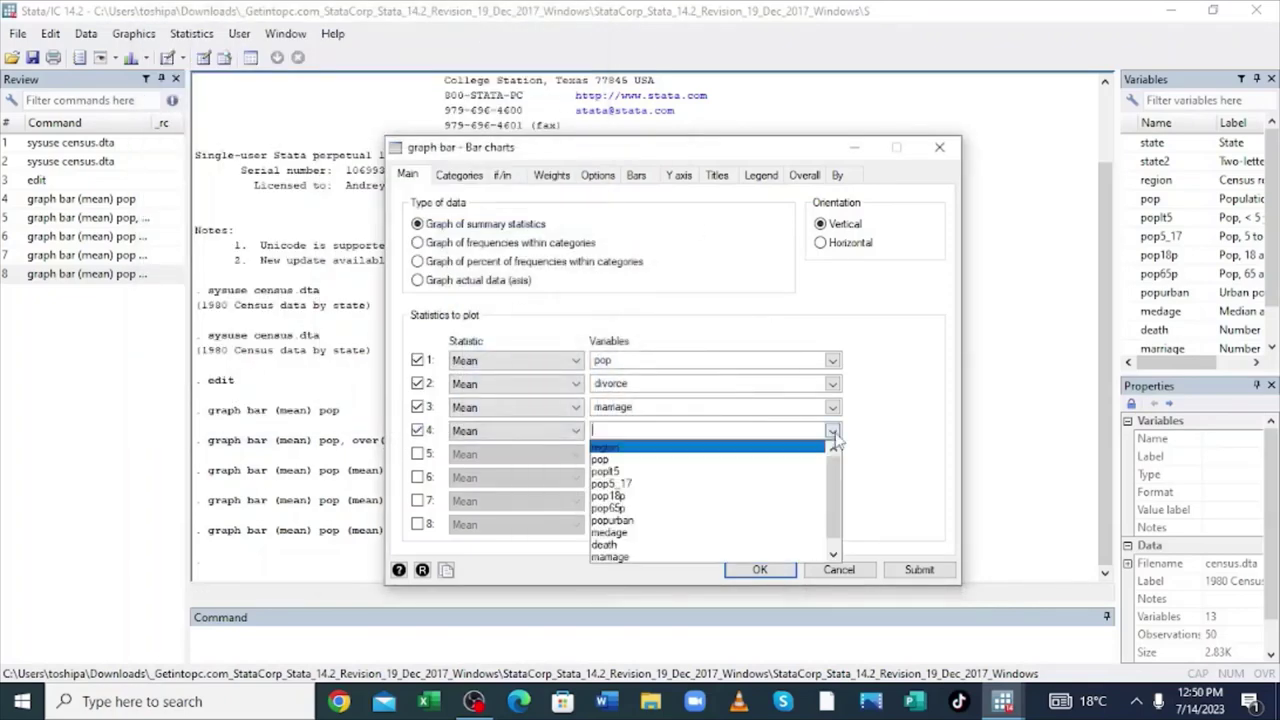
click(633, 545)
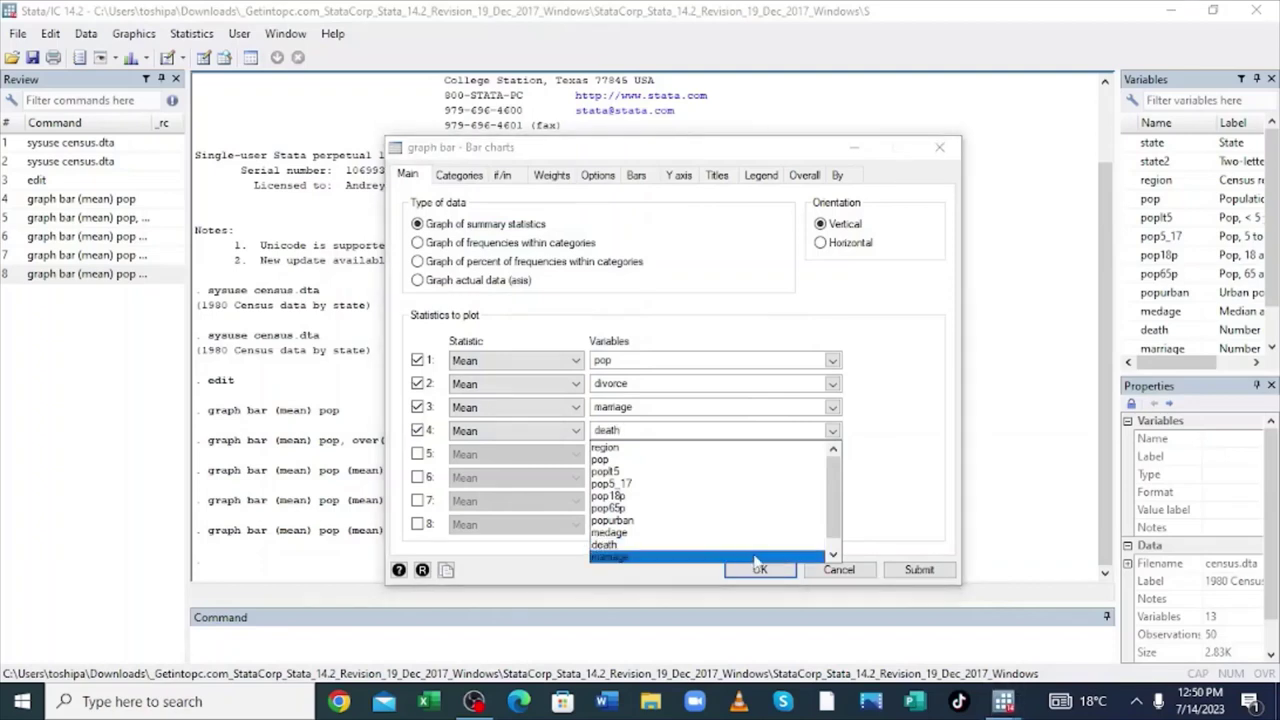
click(920, 570)
click(920, 570)
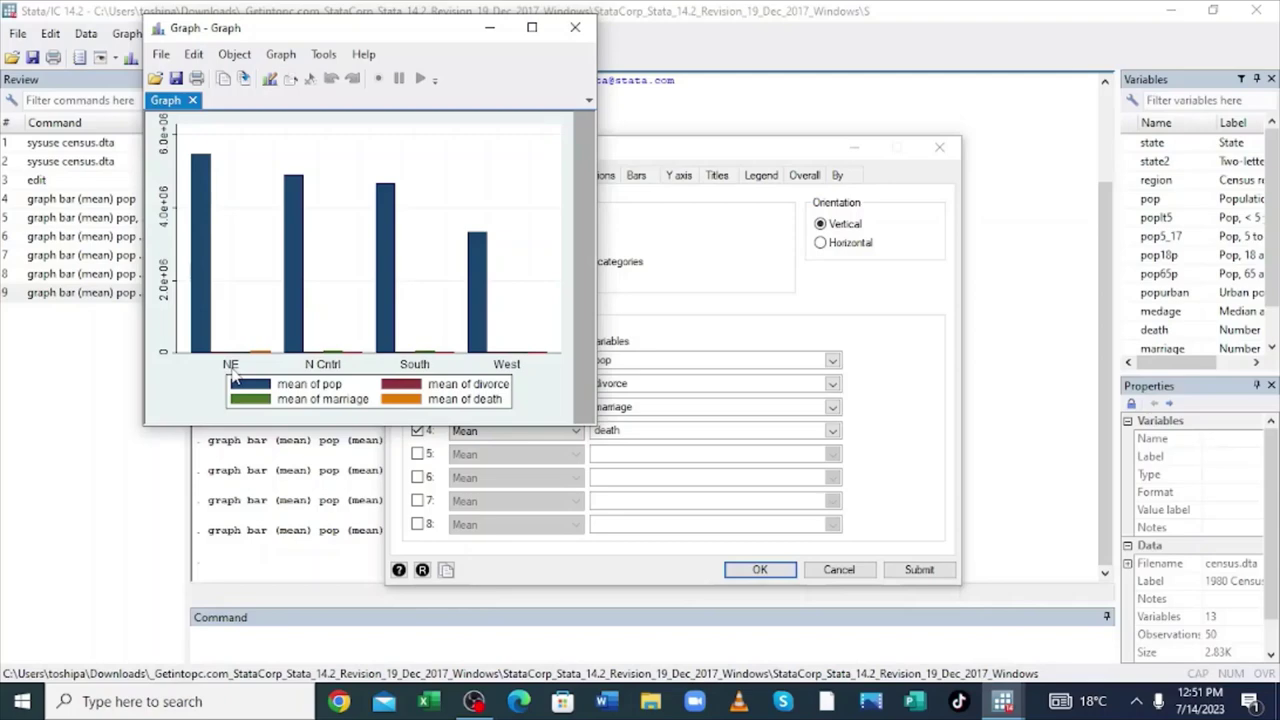
- Enable statistic row 5 as mean pop5_17 and redraw the regional bar chart
click(489, 27)
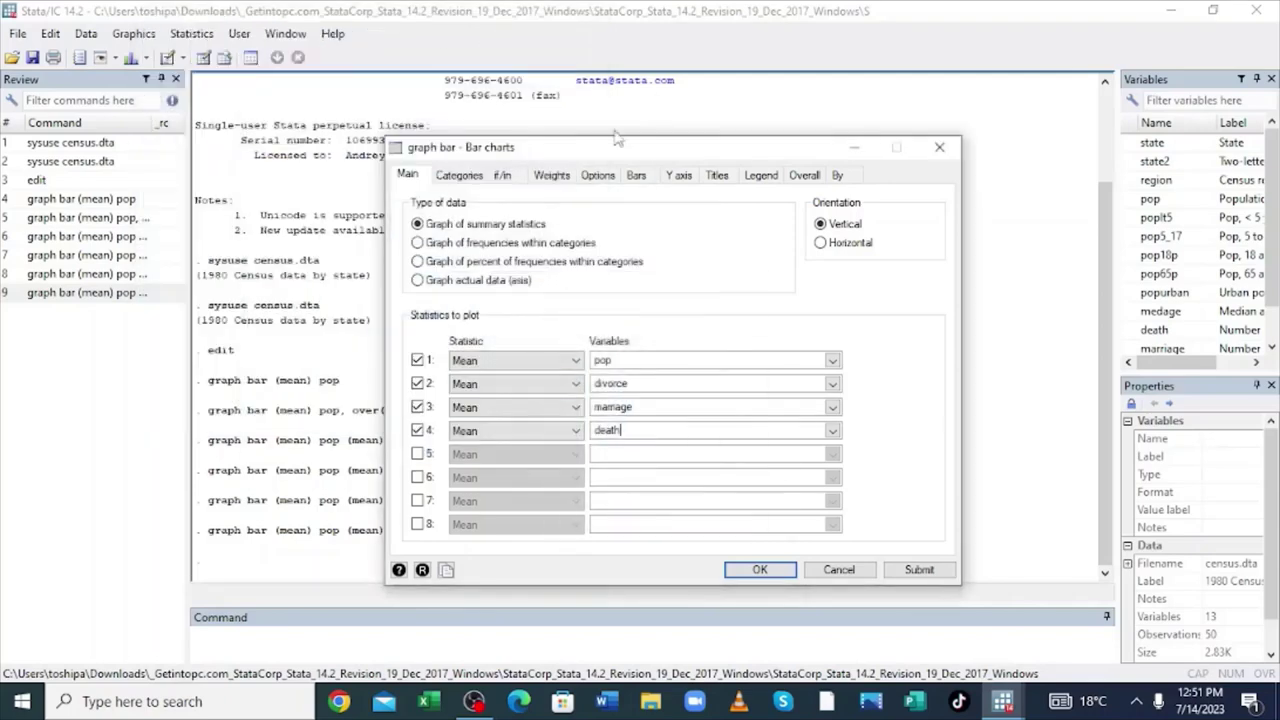
click(418, 455)
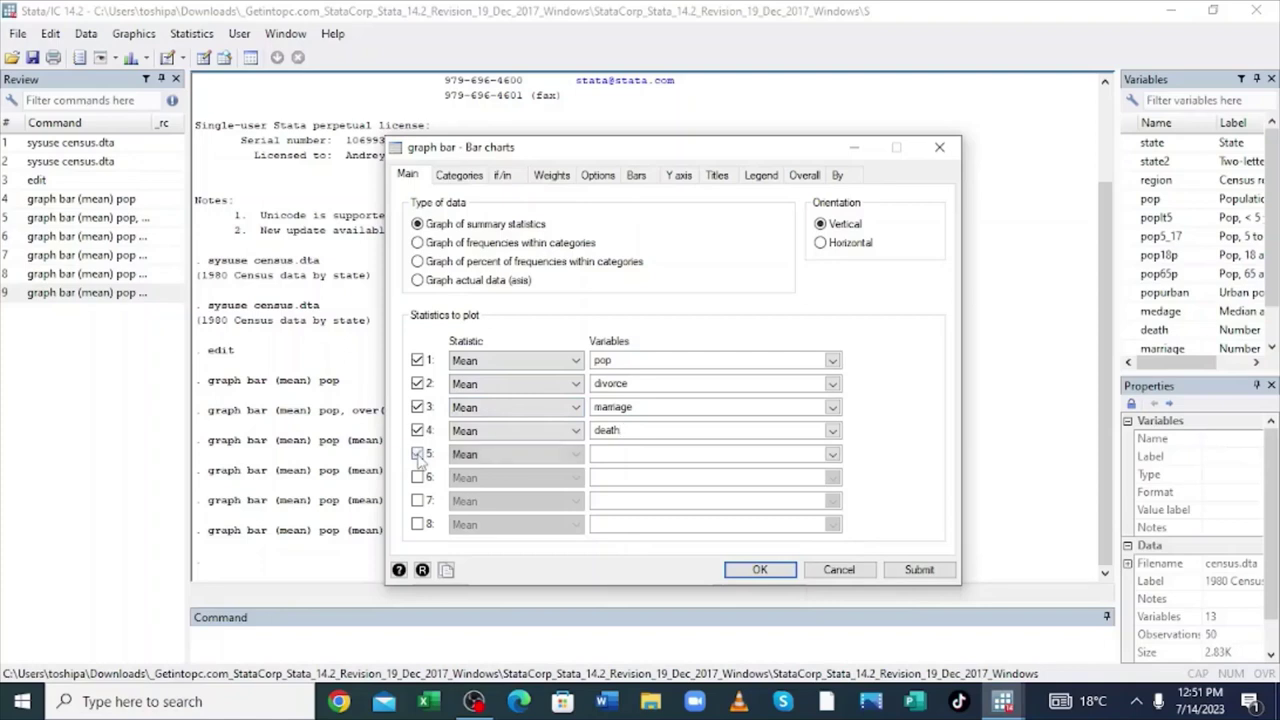
click(832, 455)
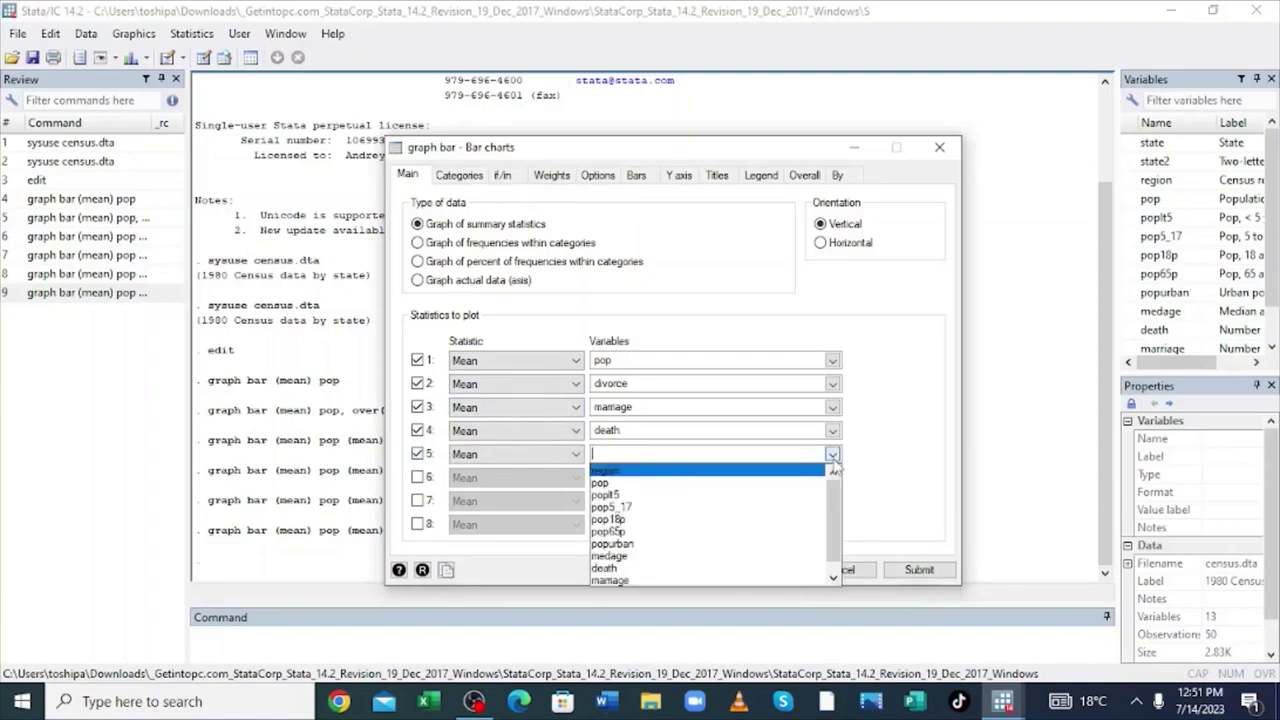
click(667, 508)
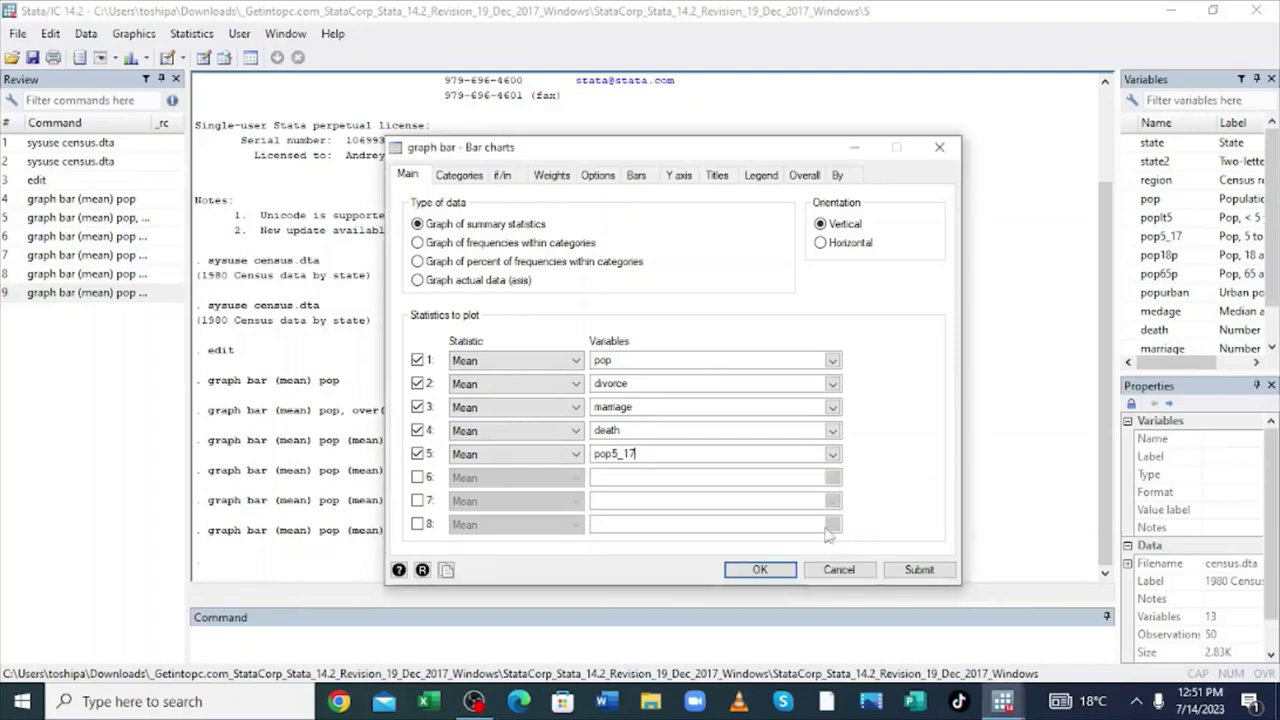
click(913, 577)
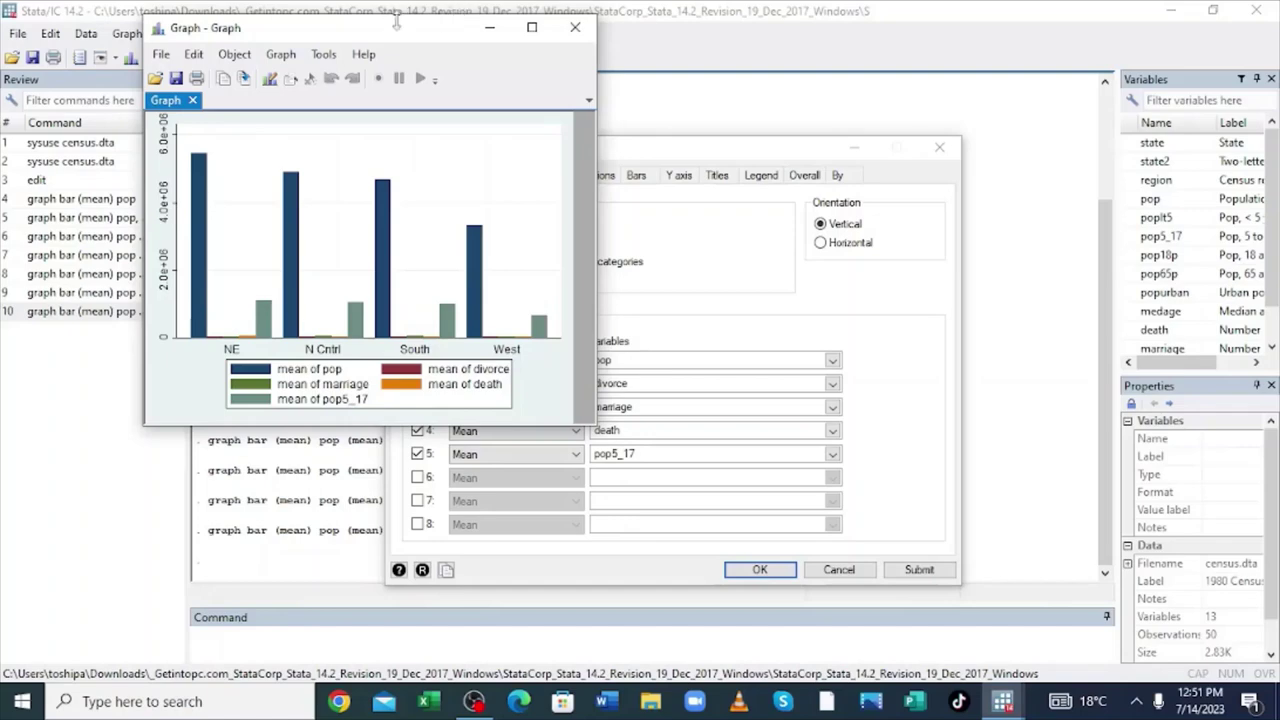
- Enter 'Census Survey' as the Title, redraw the bar chart, and minimize it
click(488, 28)
click(716, 176)
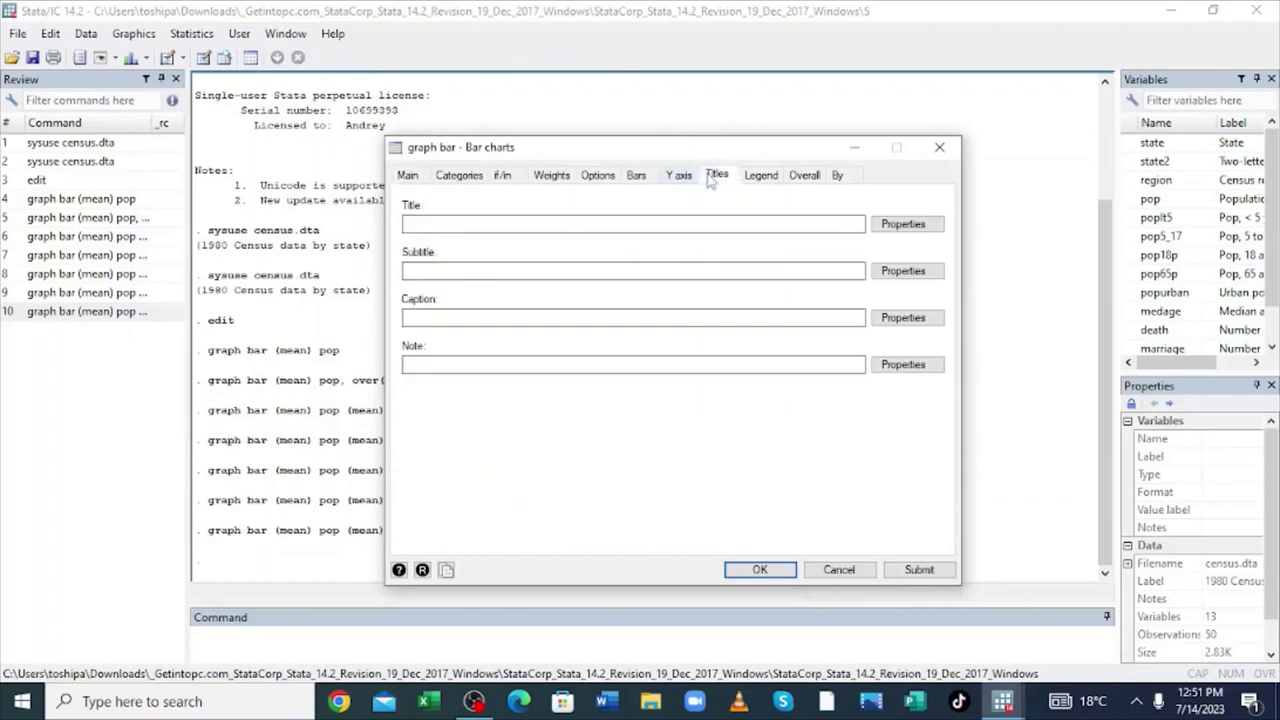
click(409, 224)
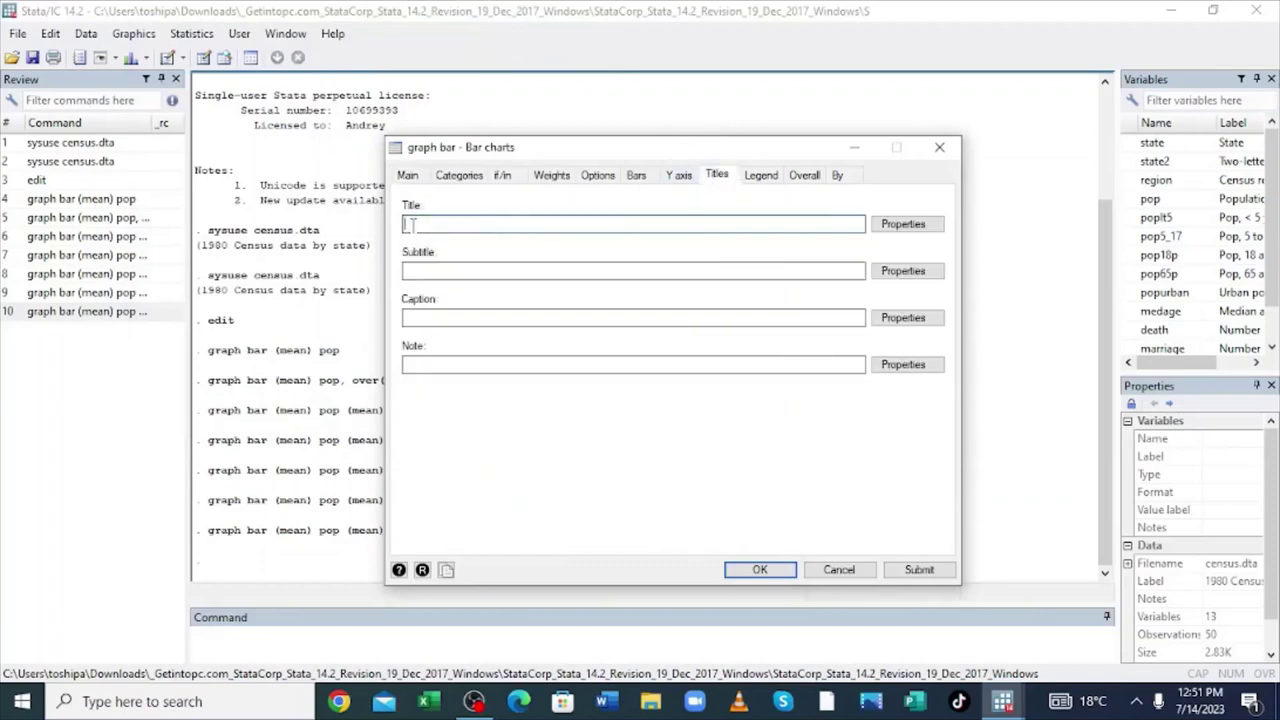
text(Census Survey)
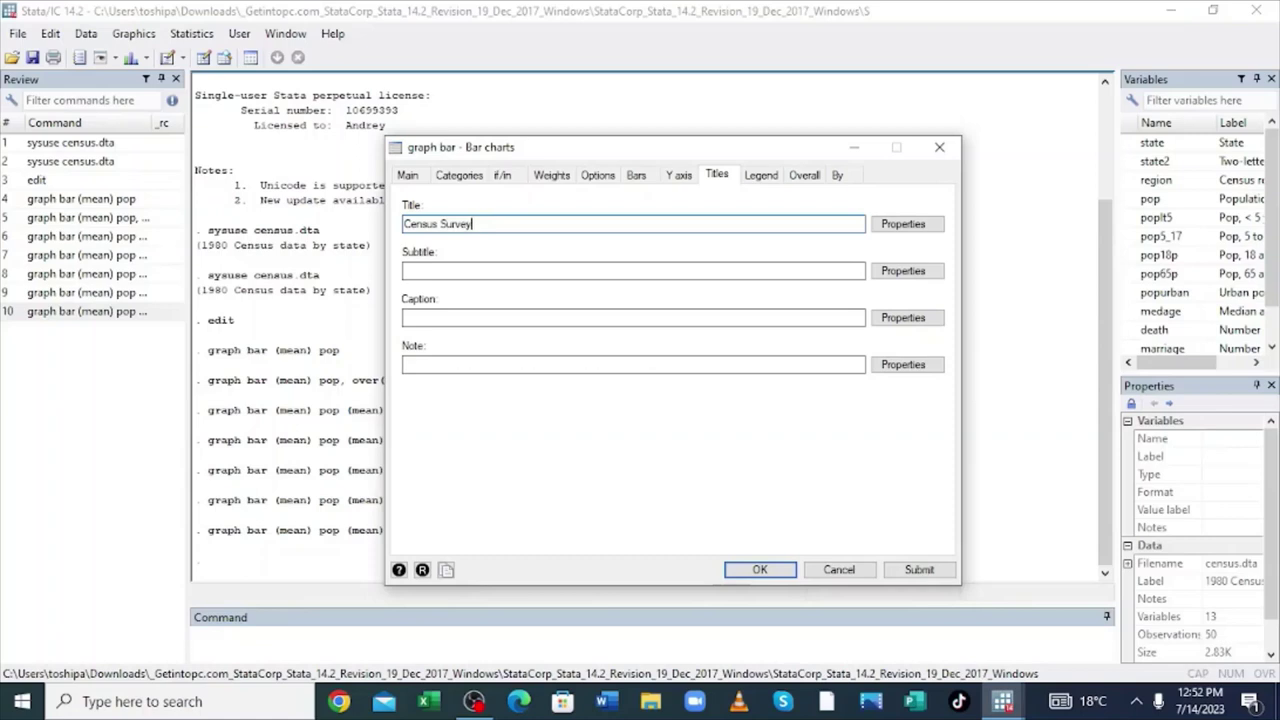
click(913, 570)
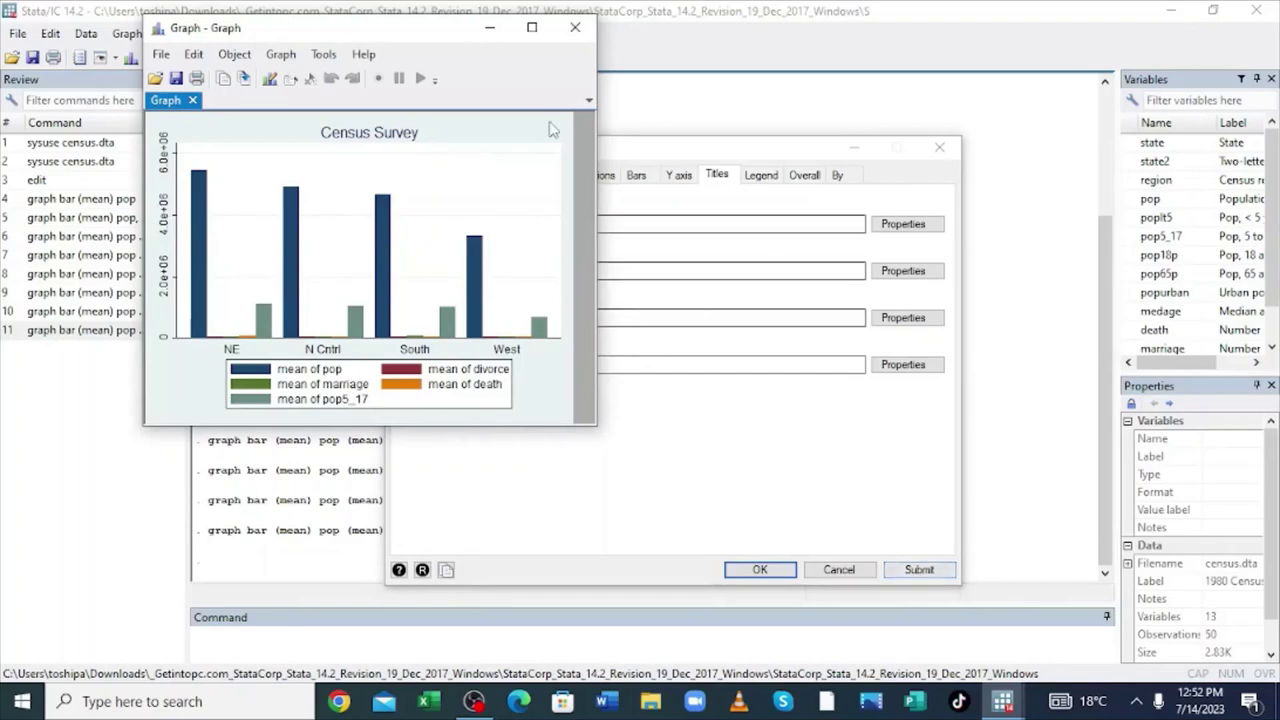
click(489, 31)
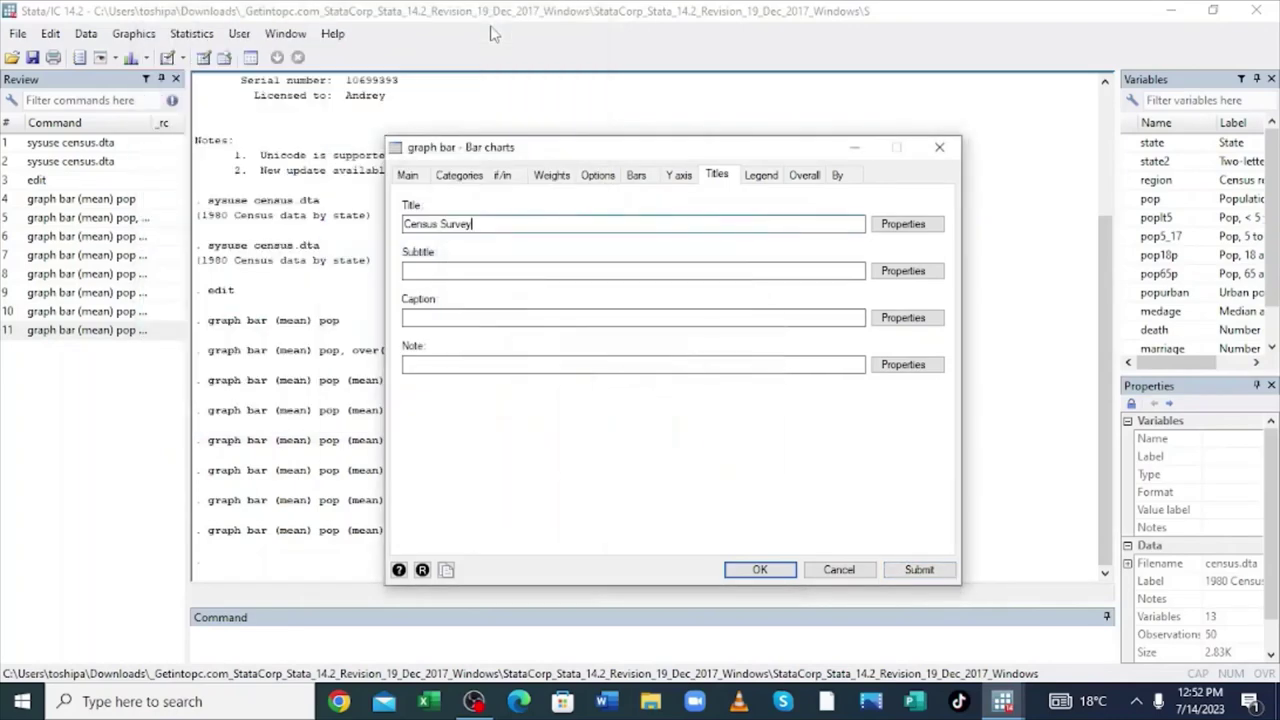
- Minimize the bar chart dialog and recall the title(Census Survey) graph bar command from Review
click(852, 152)
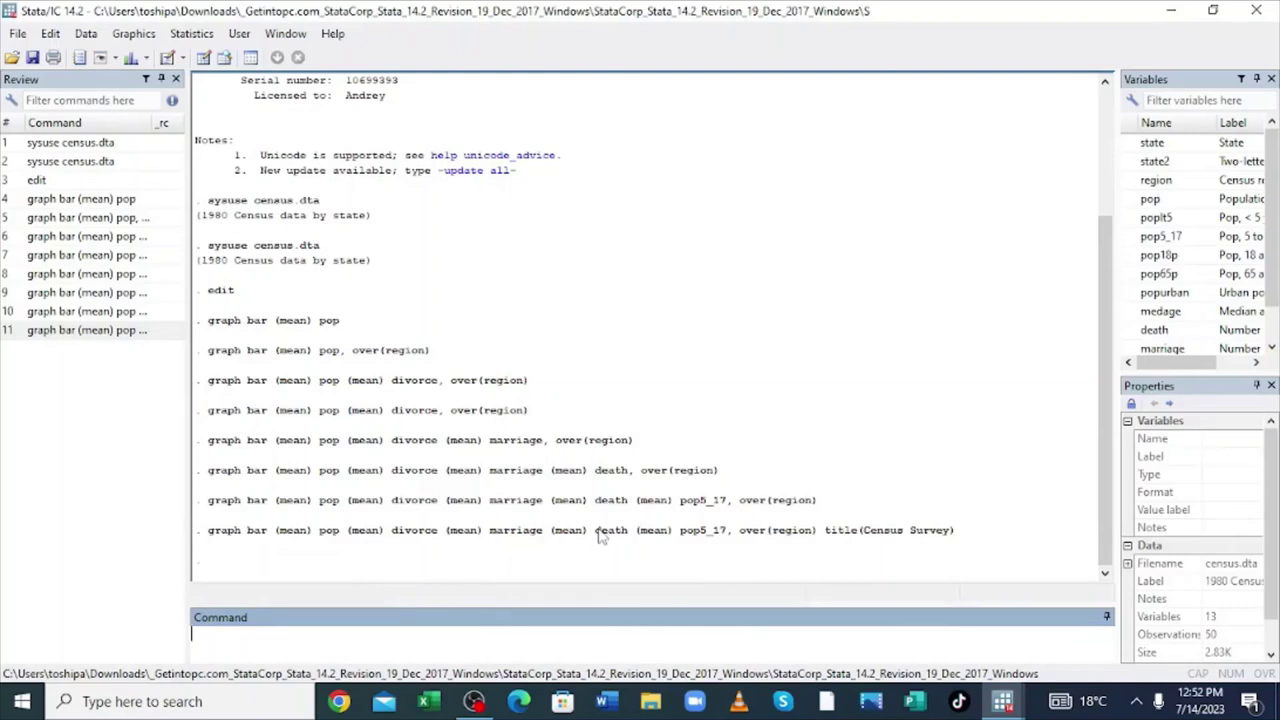
click(64, 333)
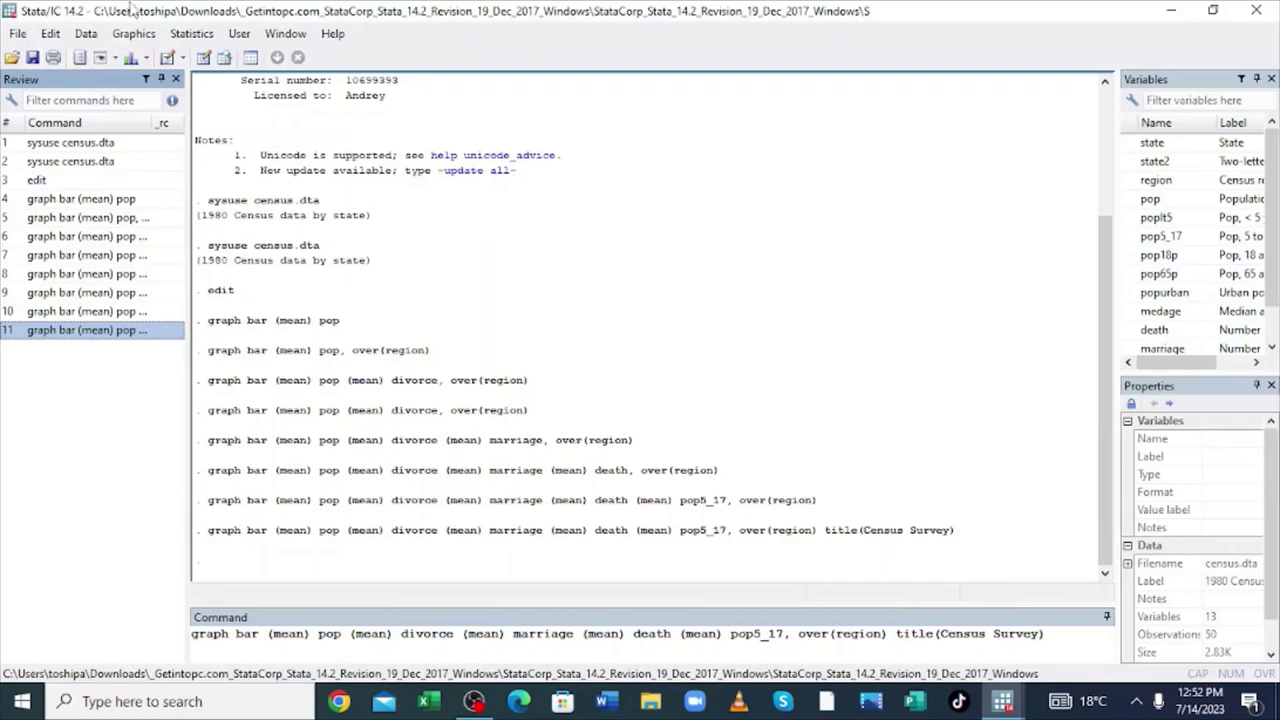
click(136, 34)
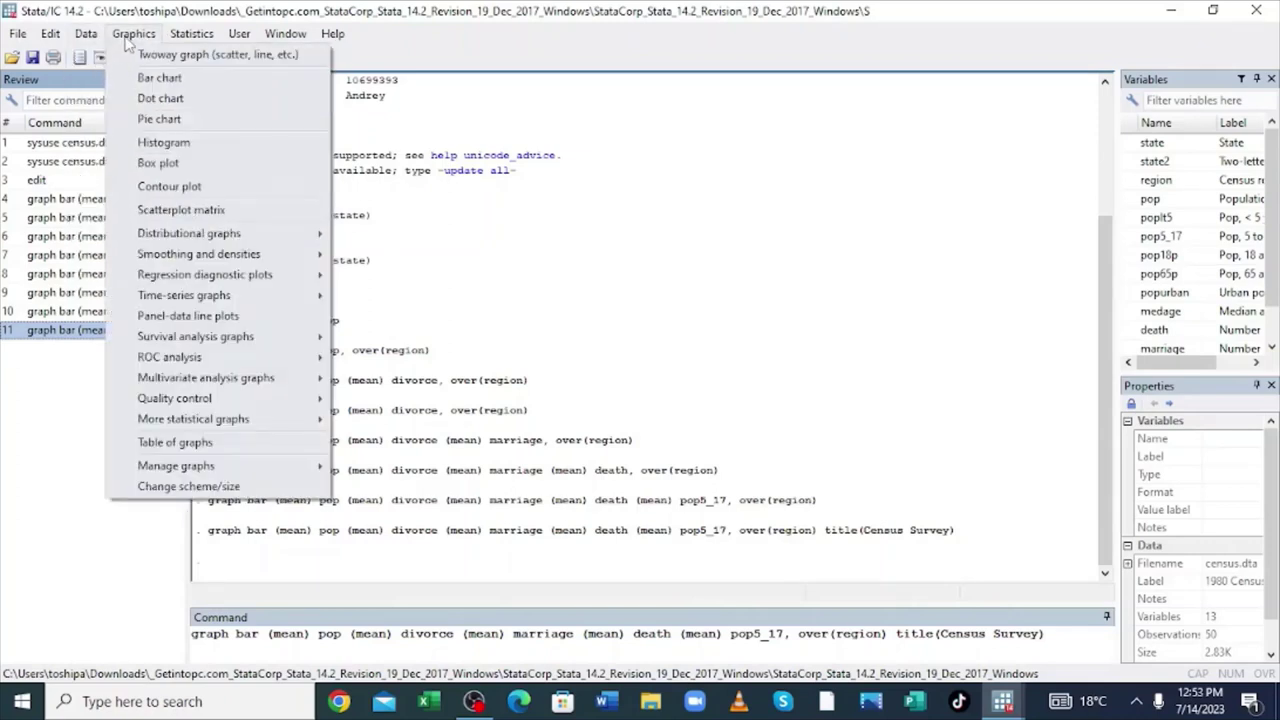
- Draw a pie chart of pop with slices by region (NE, N Cntrl, South, West)
click(130, 36)
click(130, 36)
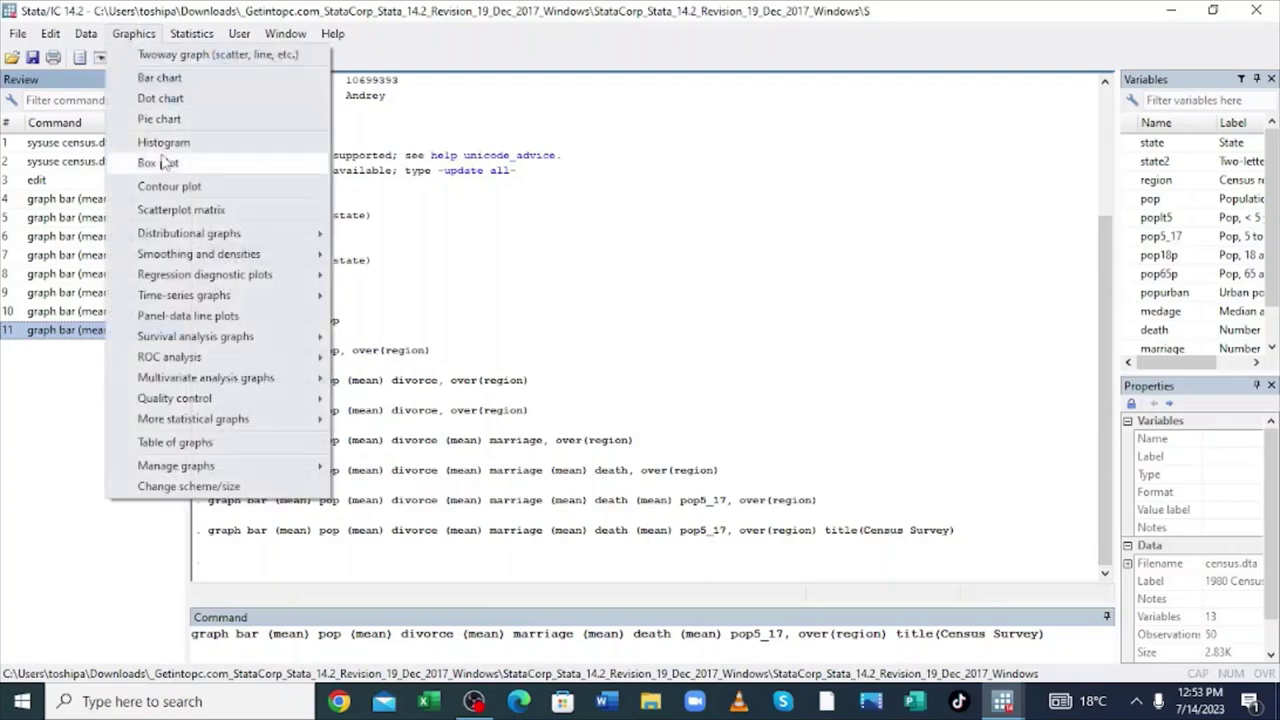
click(160, 119)
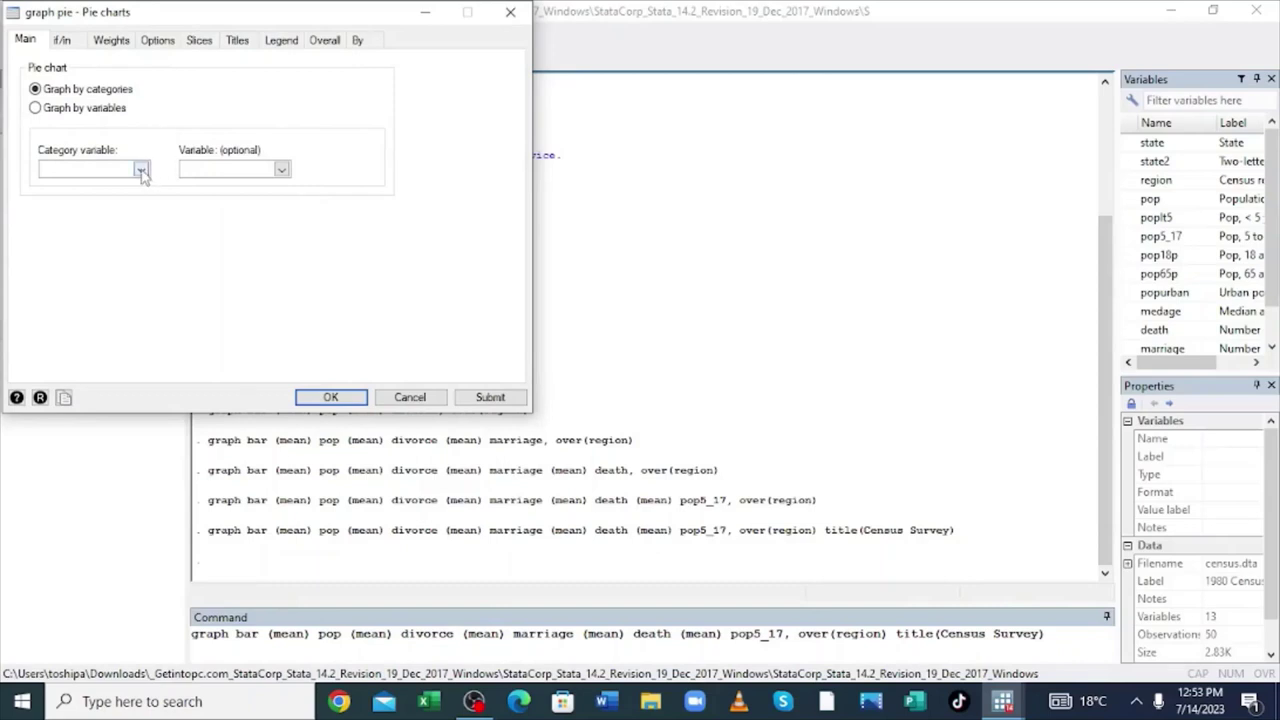
click(141, 172)
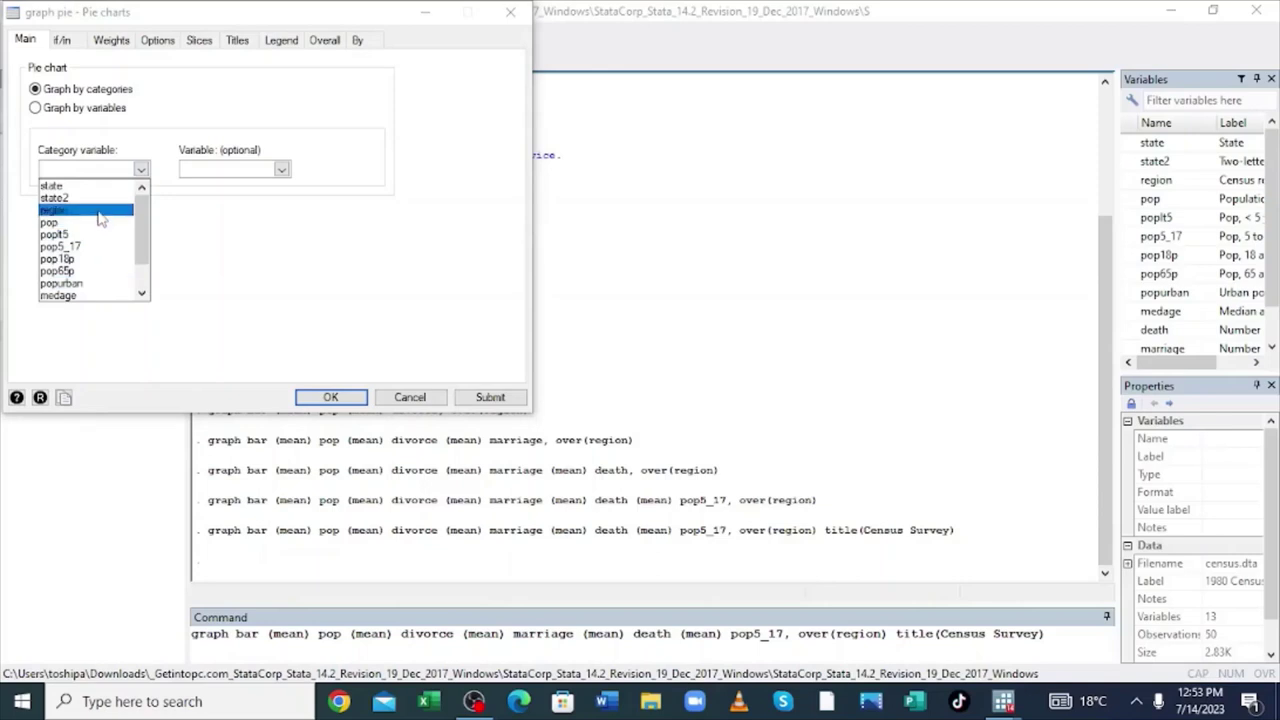
click(101, 218)
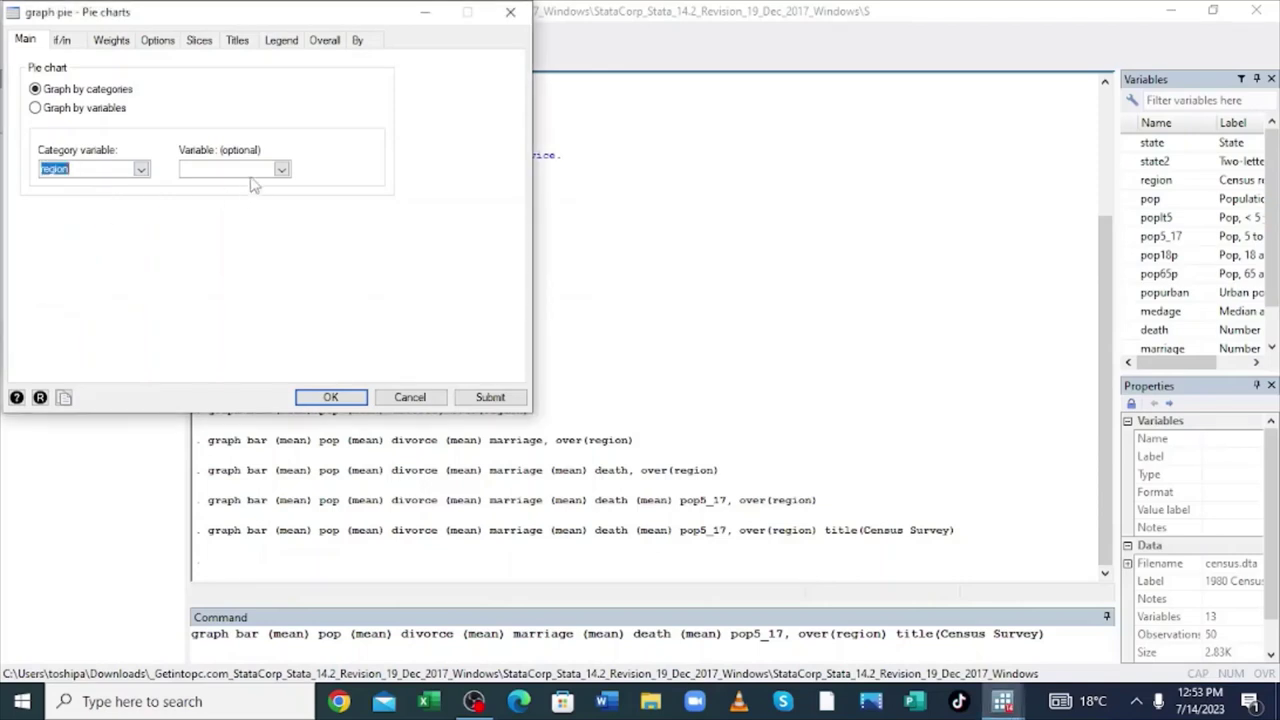
click(281, 171)
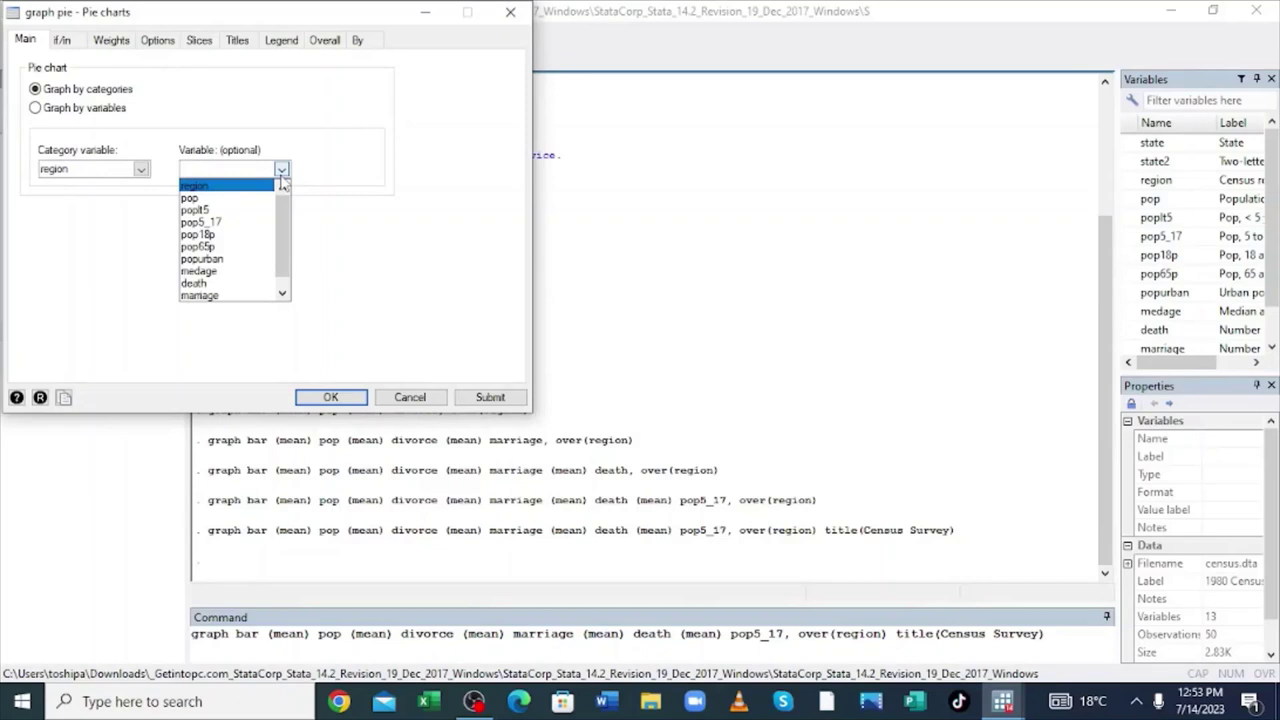
click(220, 199)
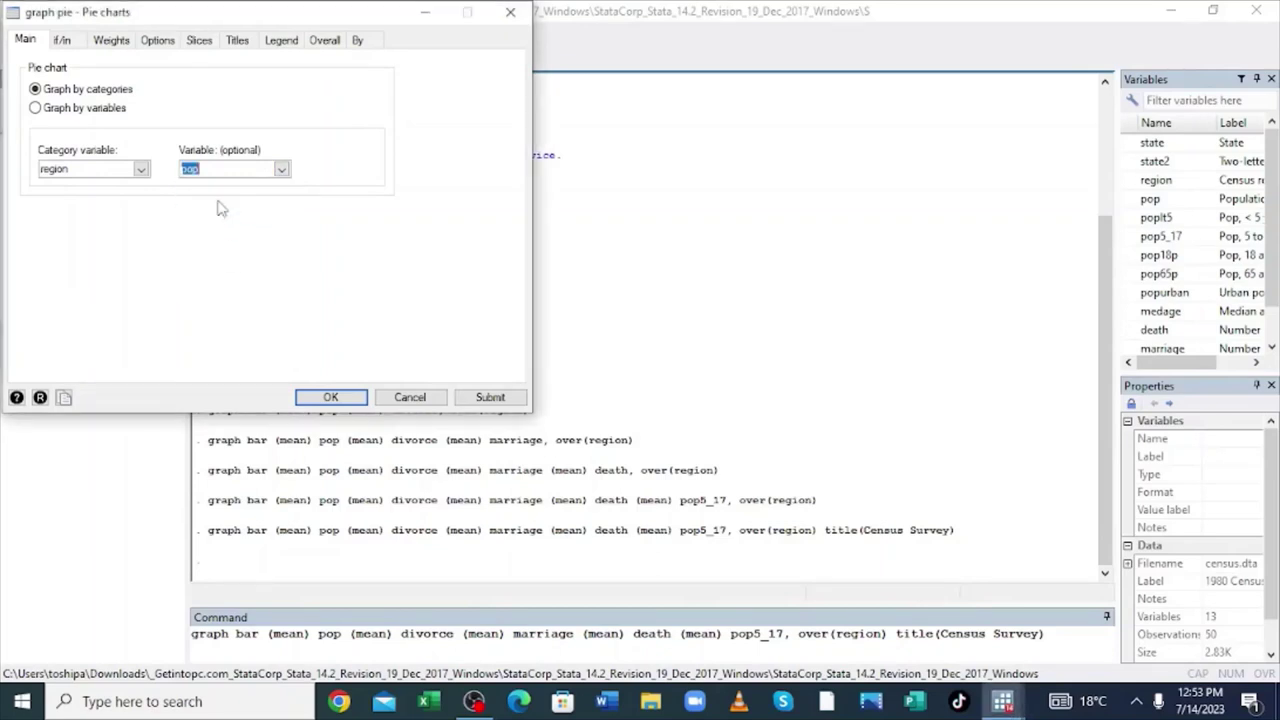
click(490, 398)
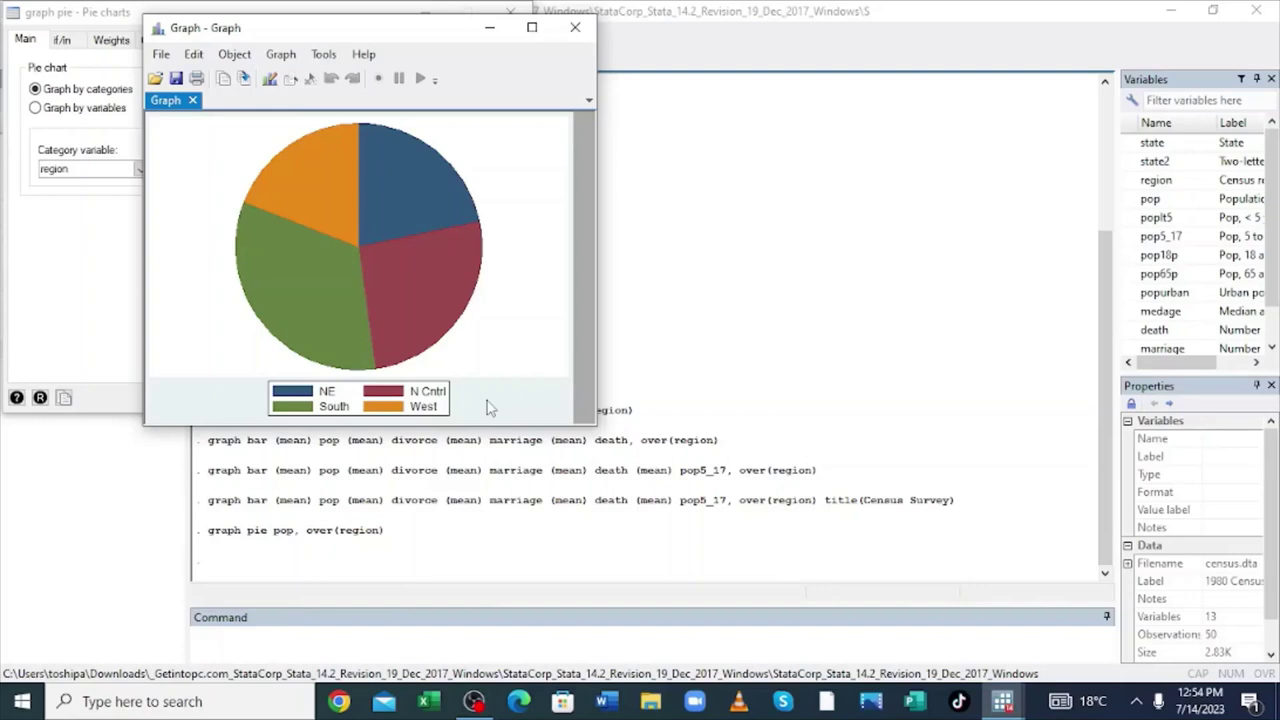
- Copy the pie chart to the clipboard and minimize the Graph window
right_click(357, 242)
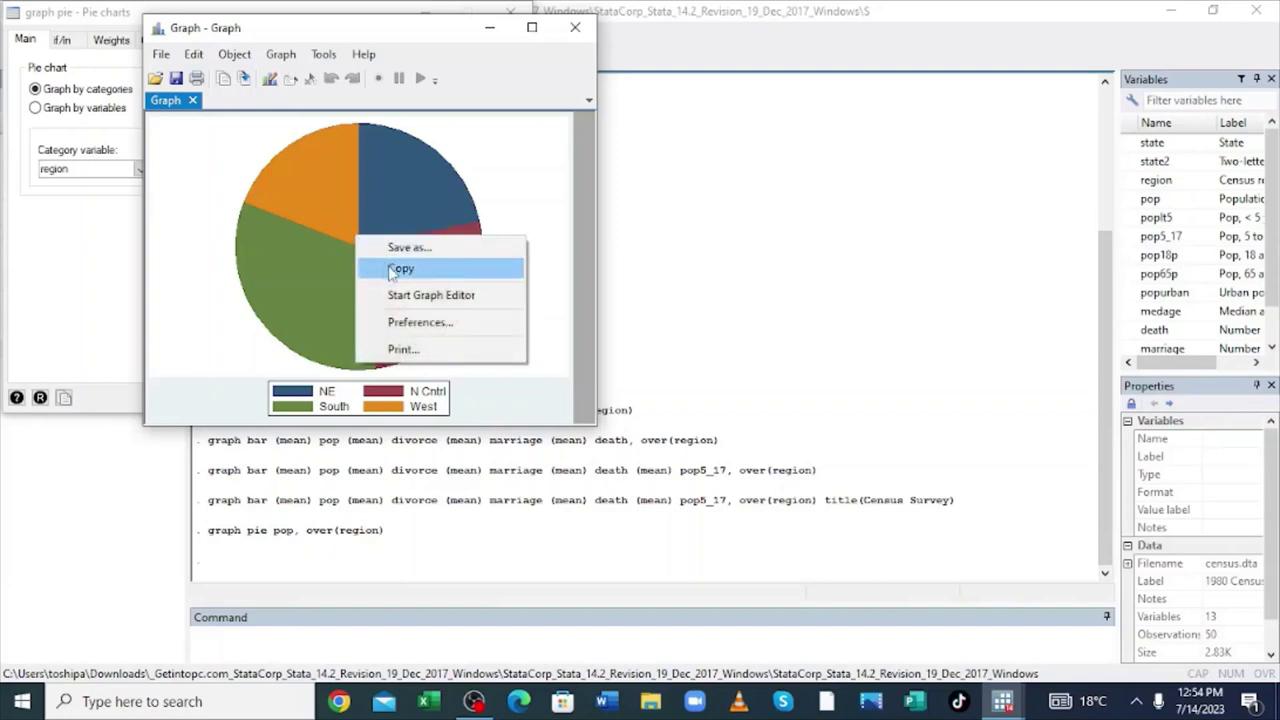
click(390, 268)
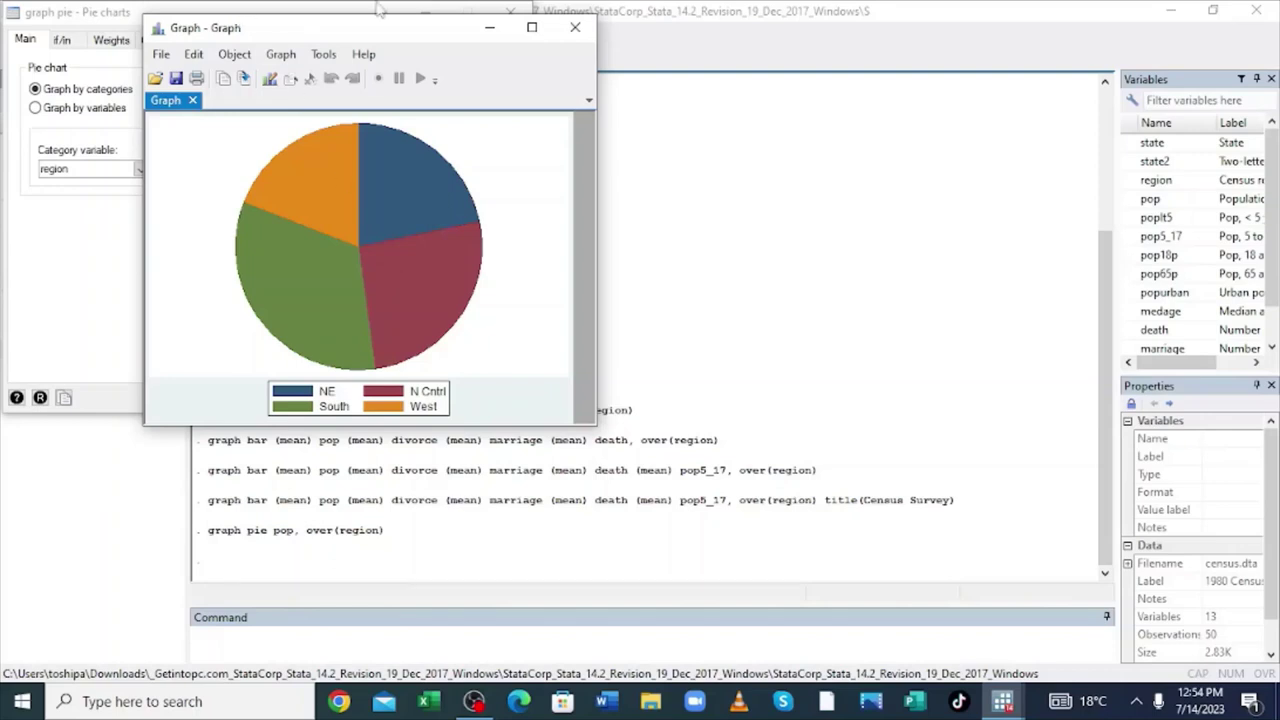
click(489, 28)
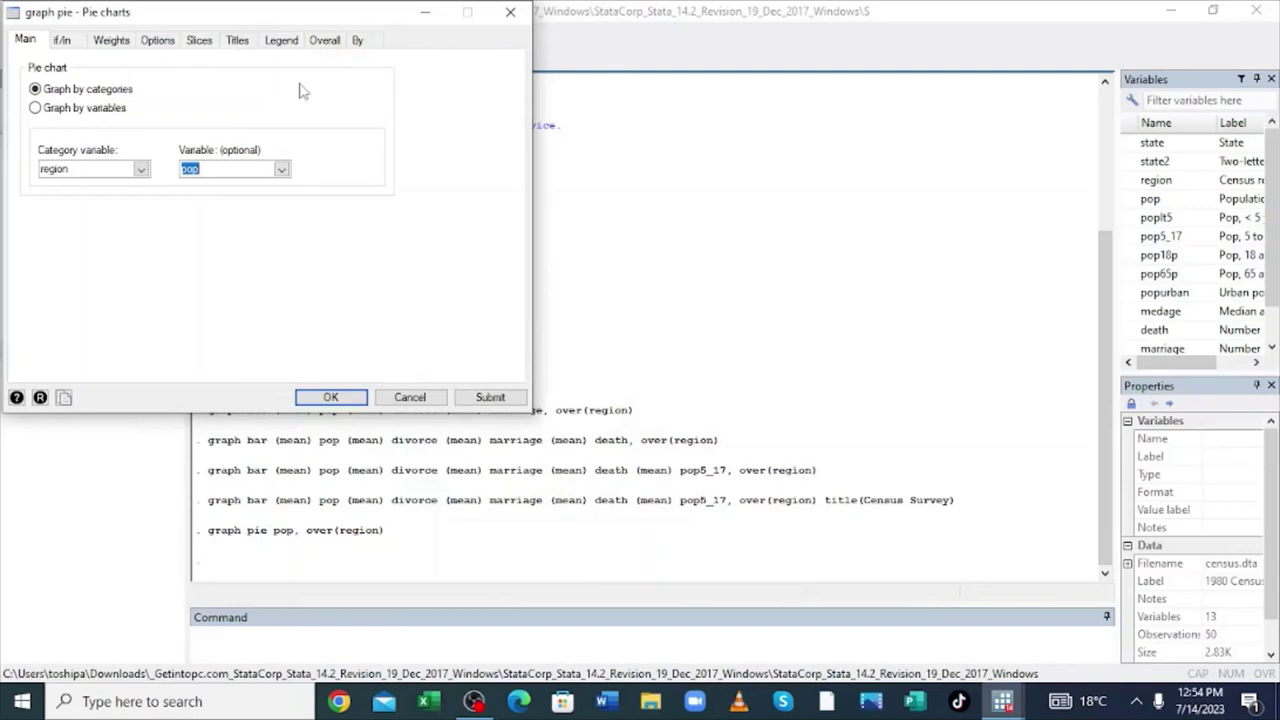
- Redraw the pie chart with every slice labelled by its percentage
click(200, 41)
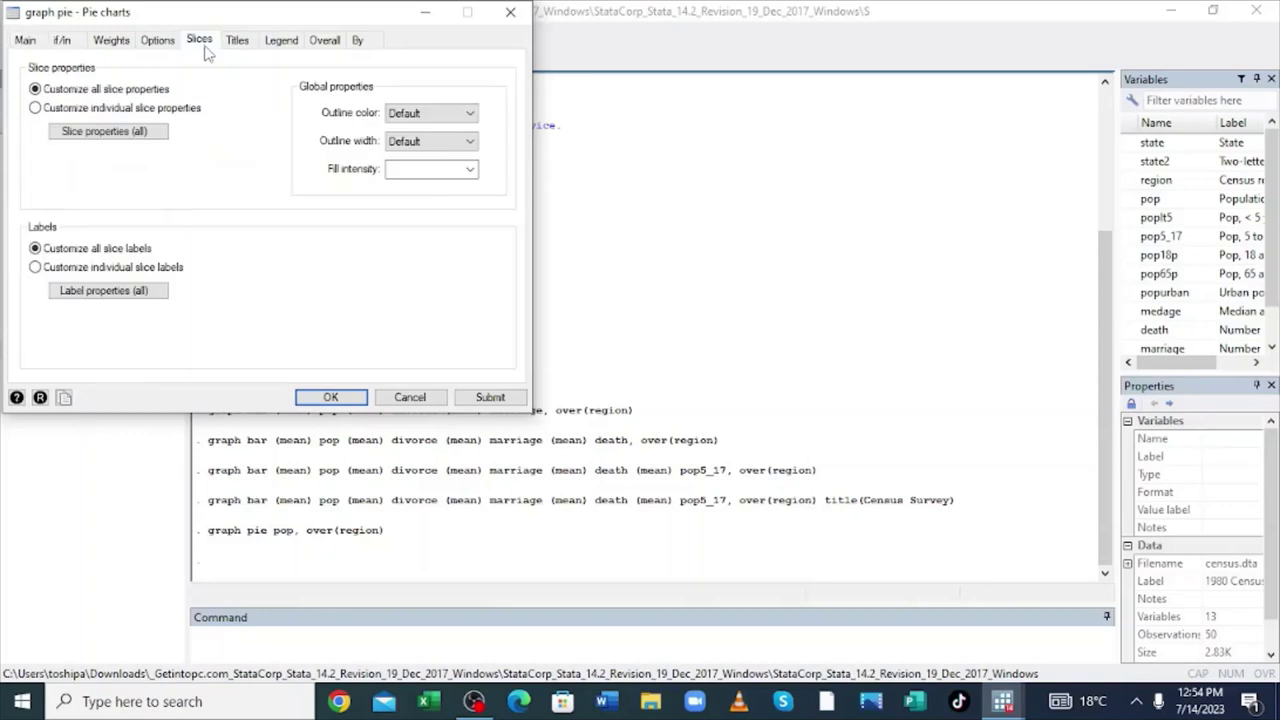
click(161, 290)
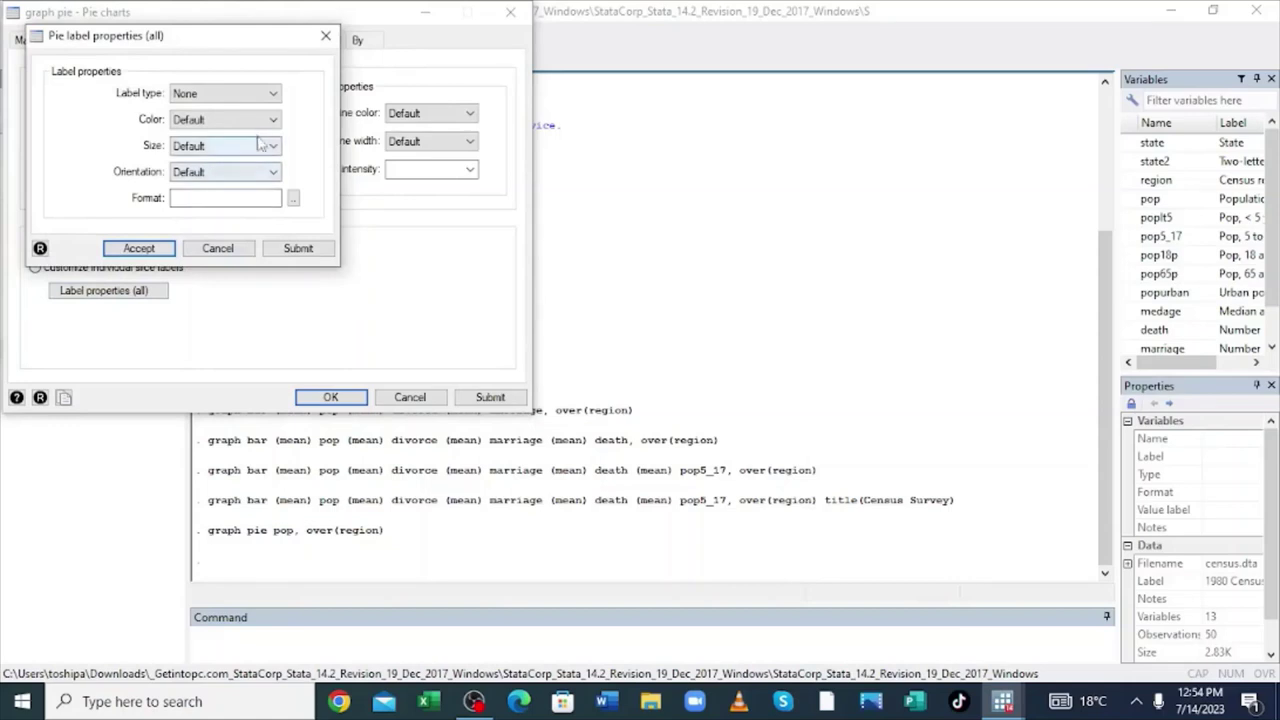
click(276, 96)
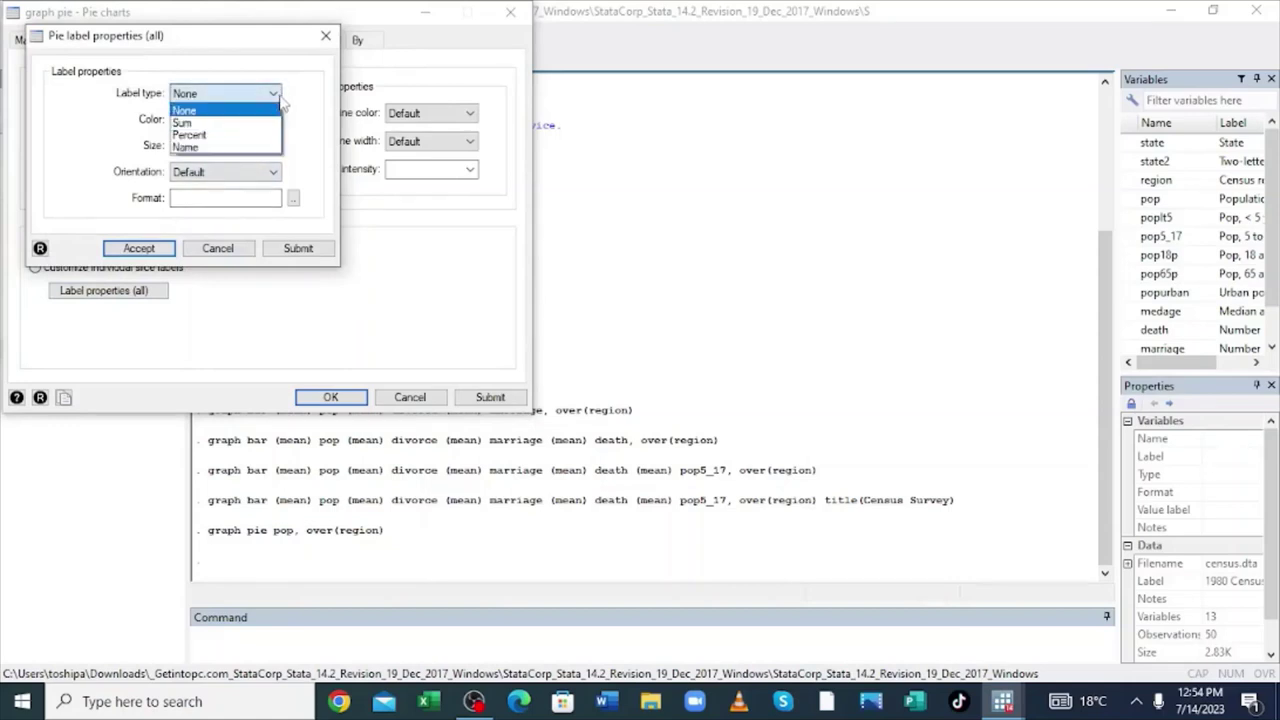
click(232, 134)
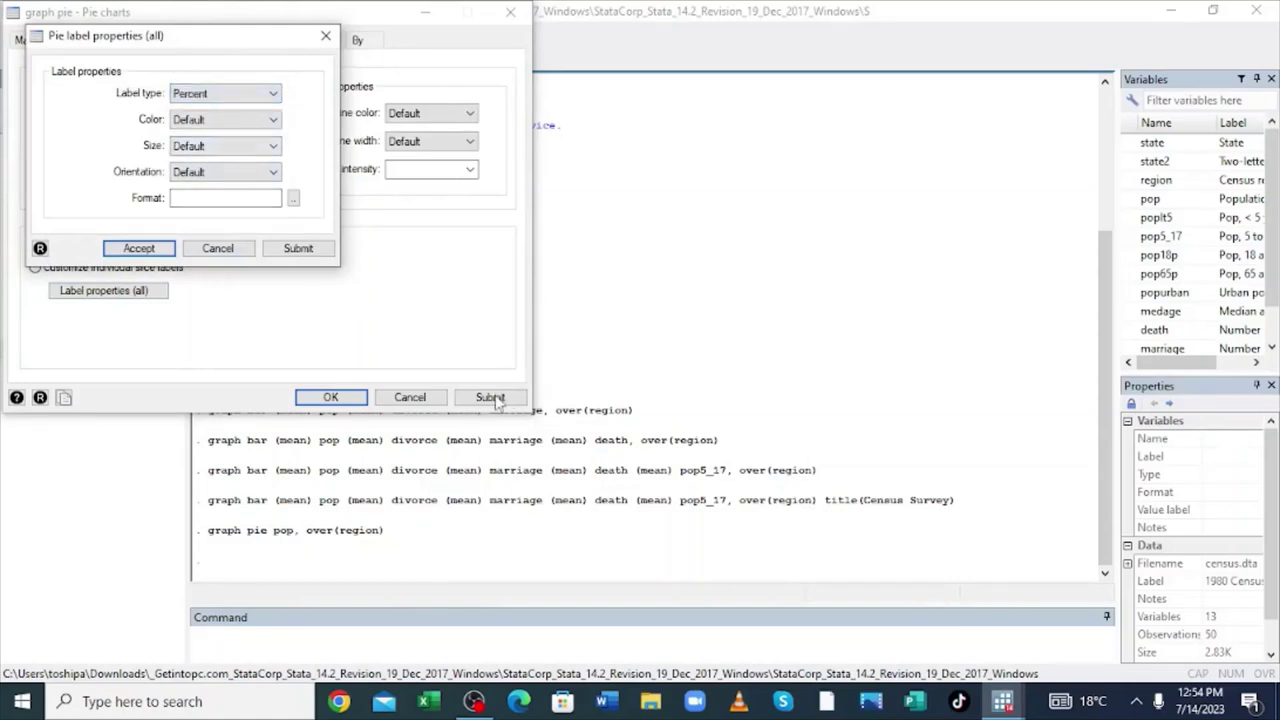
click(298, 250)
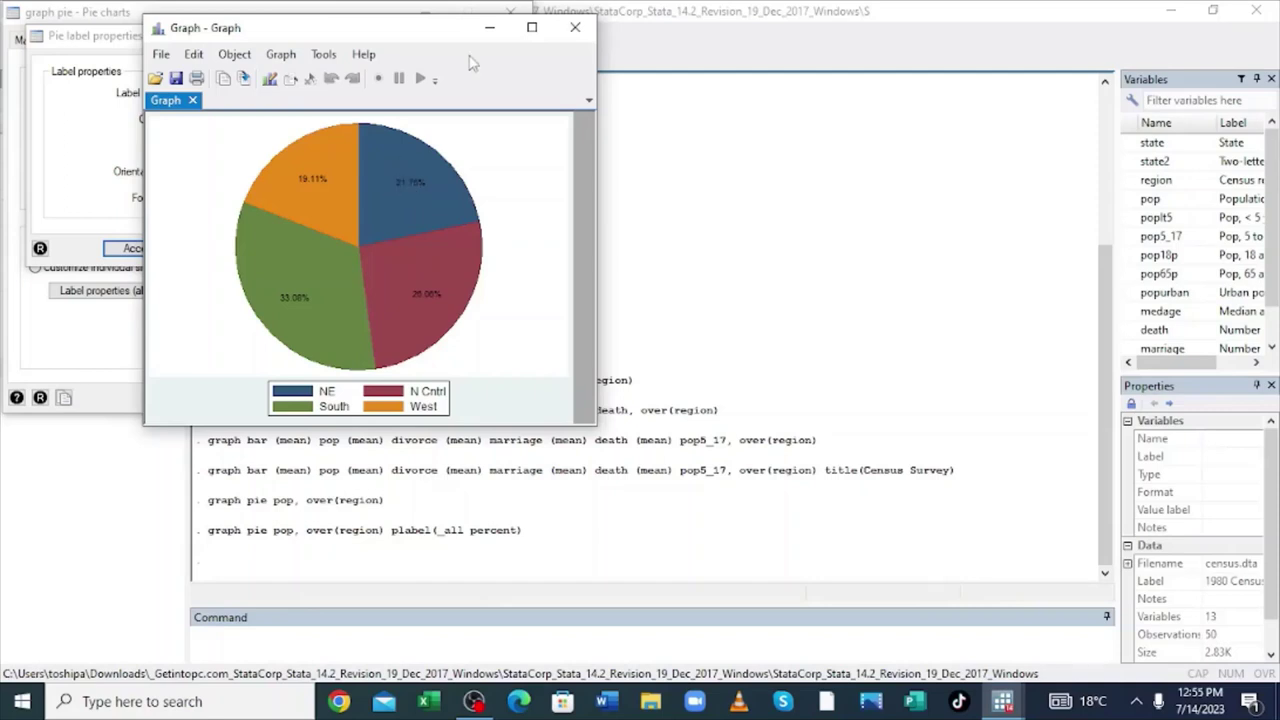
- Minimize the labelled chart, confirm the percent label setting, and minimize the Pie charts dialog
click(486, 30)
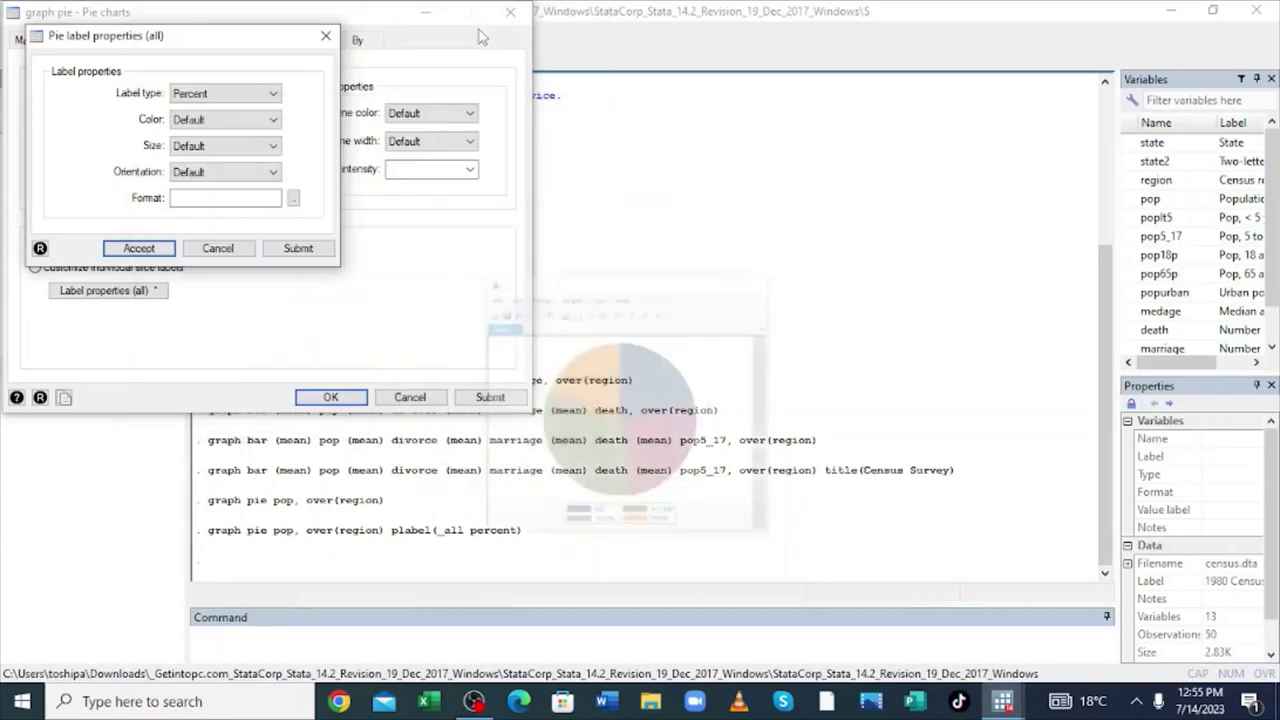
click(327, 40)
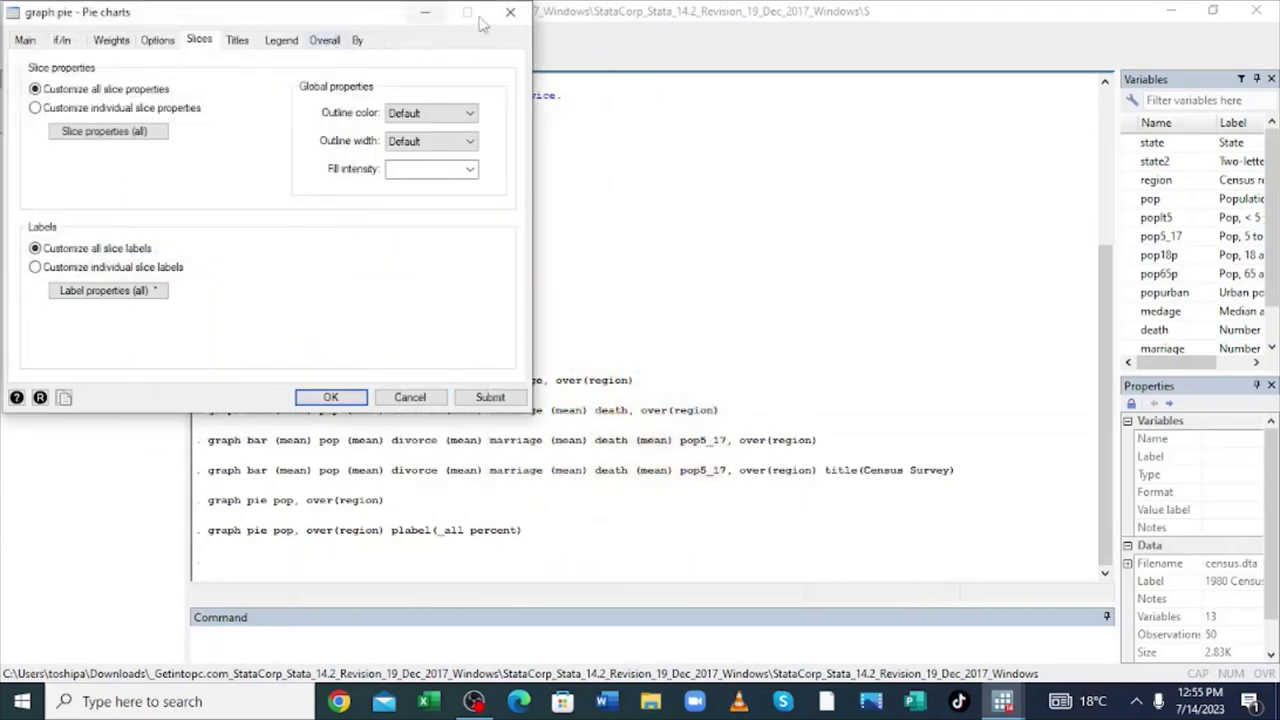
click(426, 13)
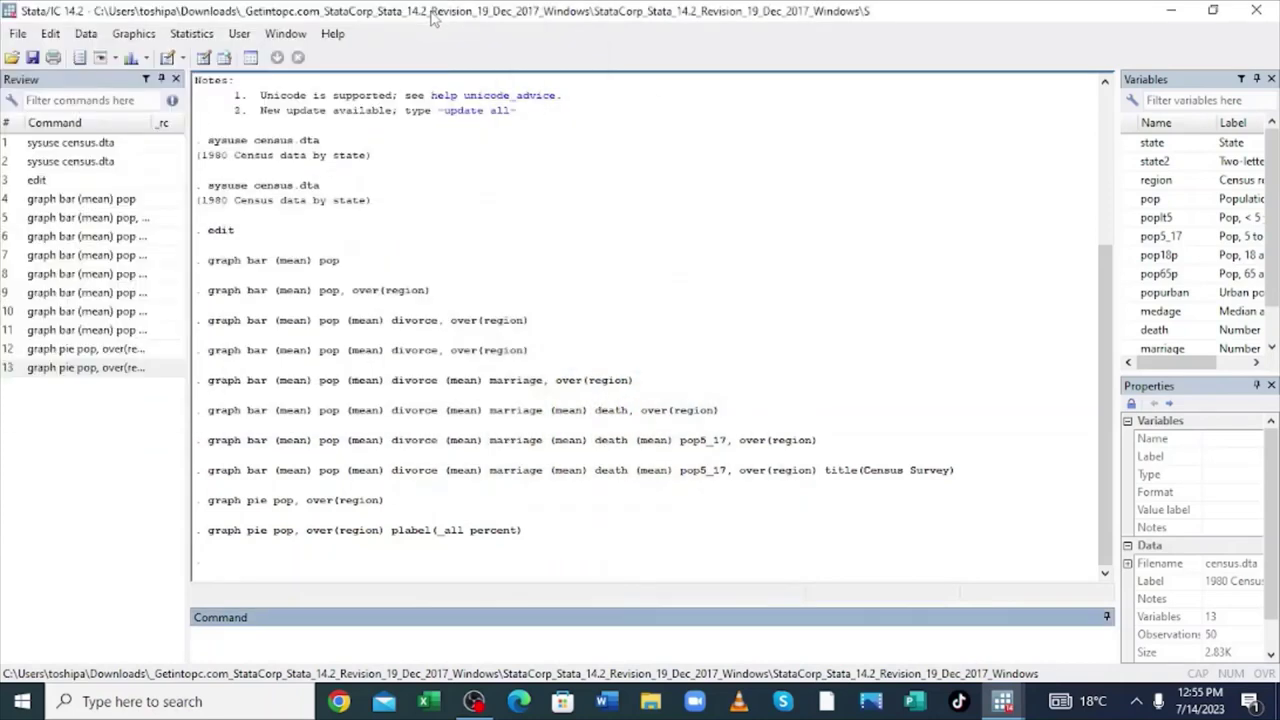
- Recall the graph pie pop, over(region) plabel(_all percent) command, view the chart, then close it
click(80, 376)
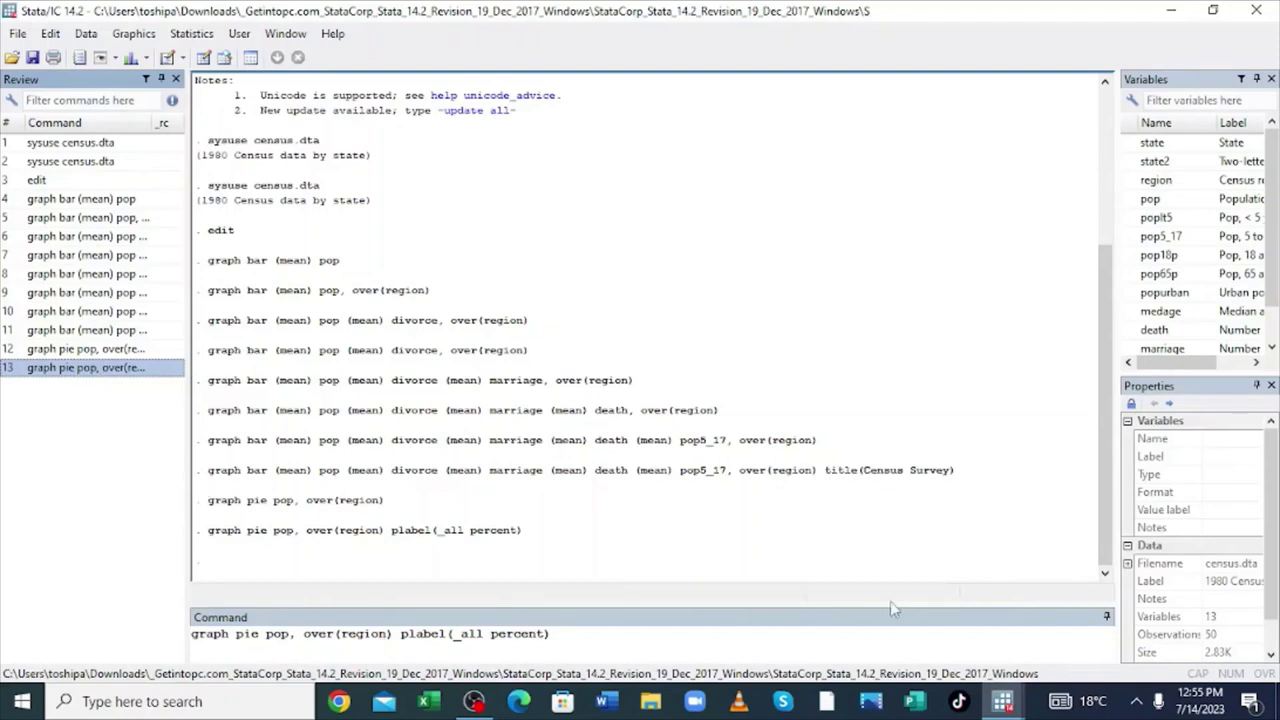
mouse_move(1007, 708)
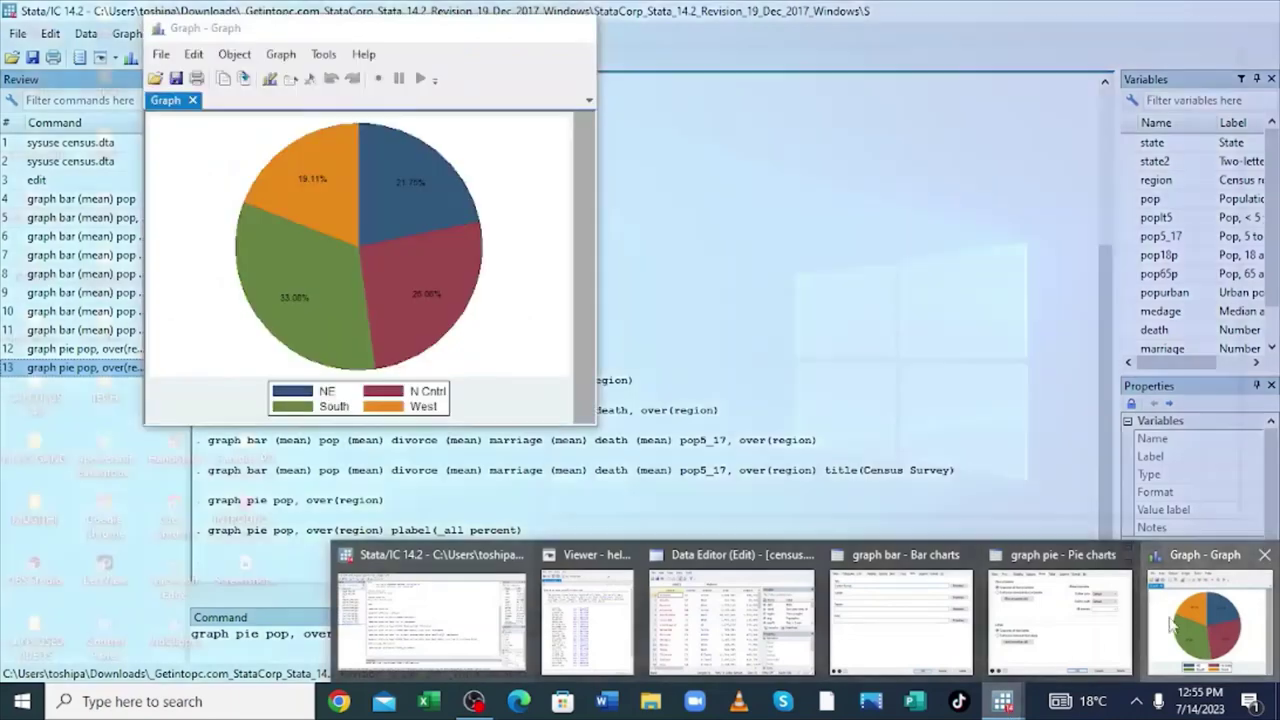
click(1205, 615)
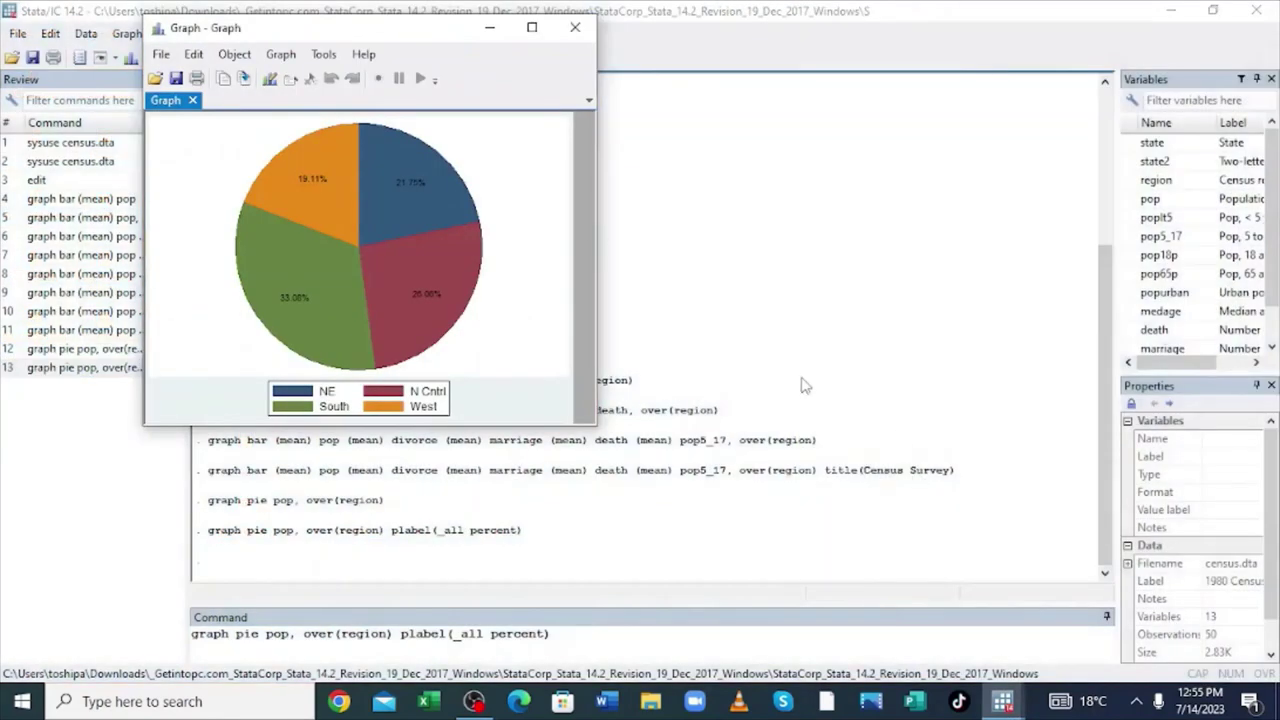
click(575, 27)
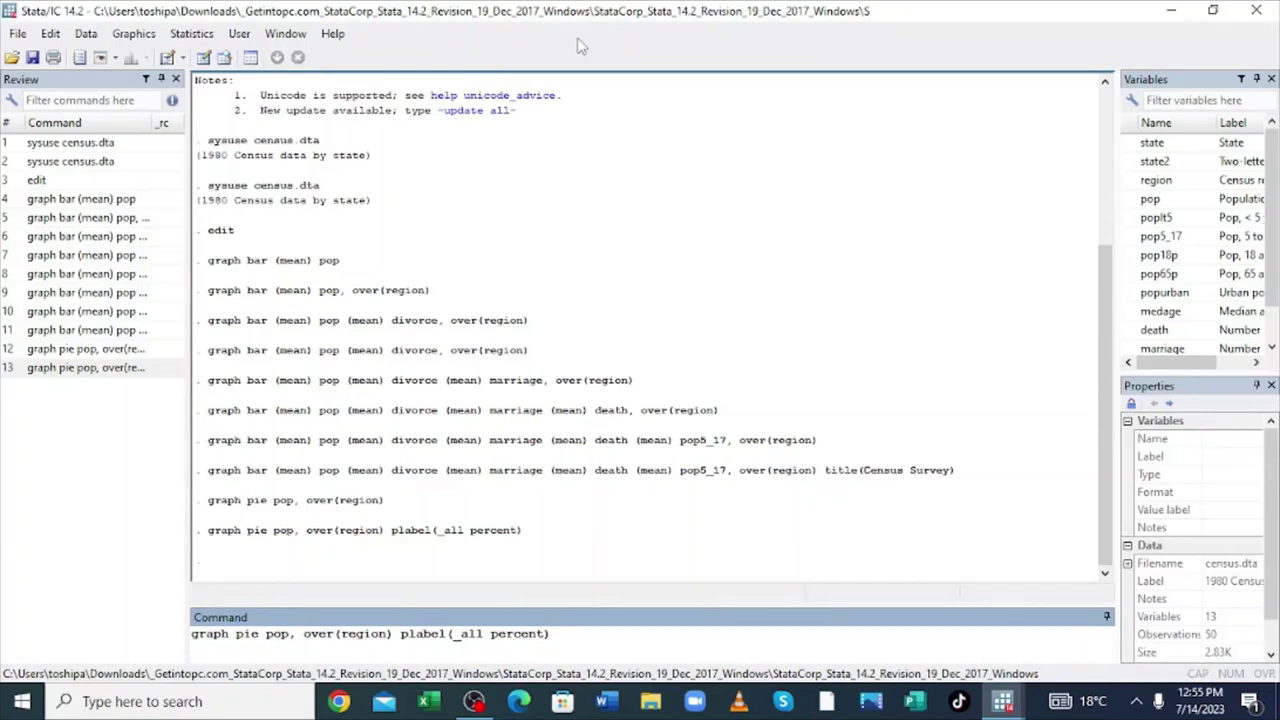
- Draw a density histogram of popurban from the Histogram dialog
click(132, 33)
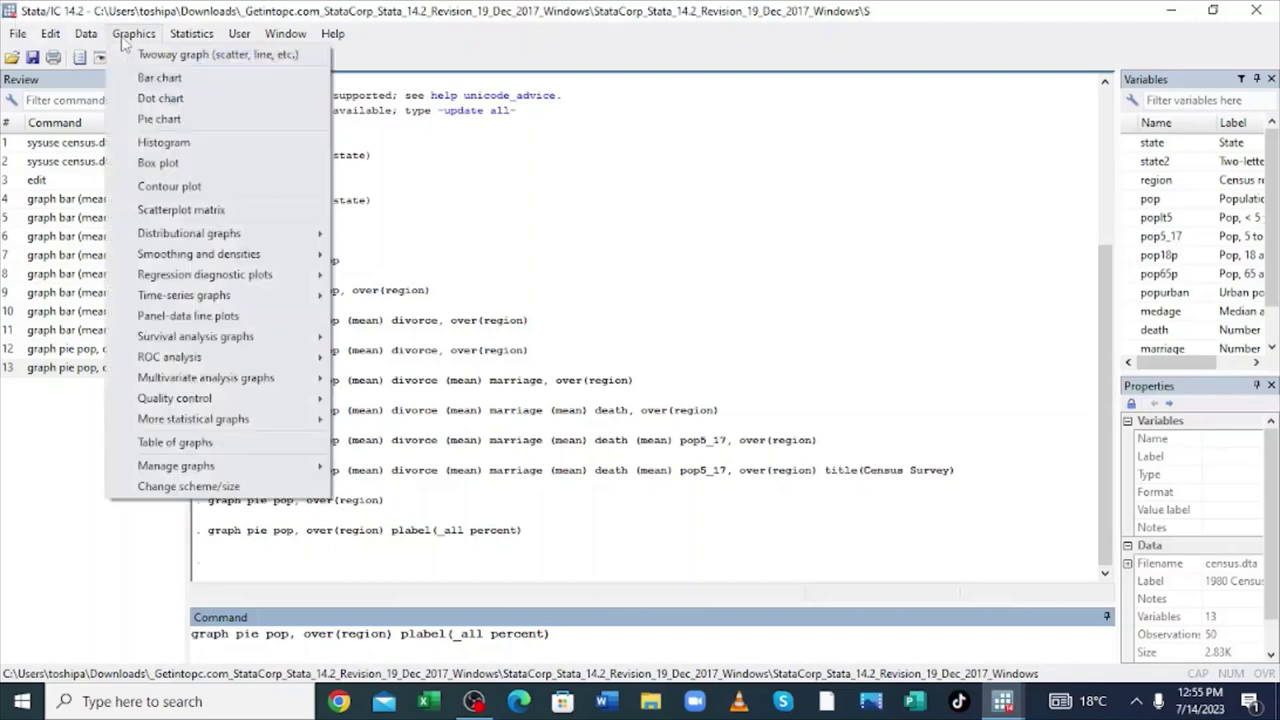
click(164, 144)
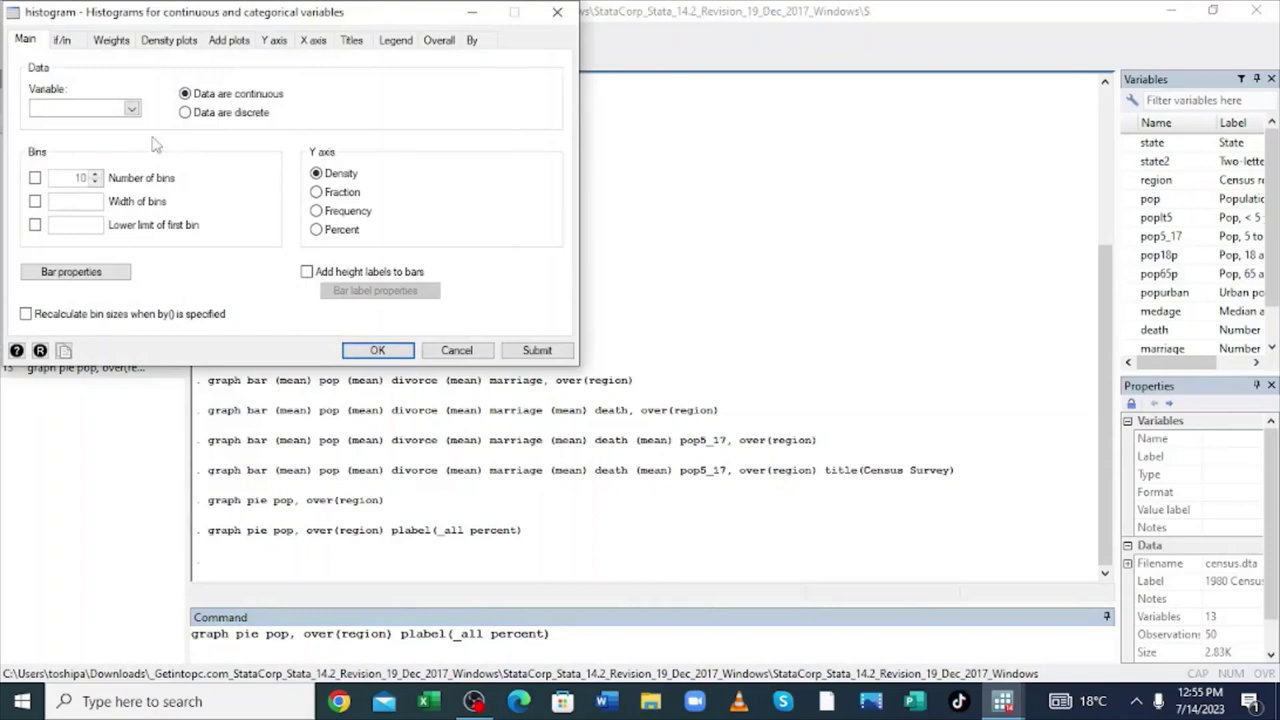
click(131, 110)
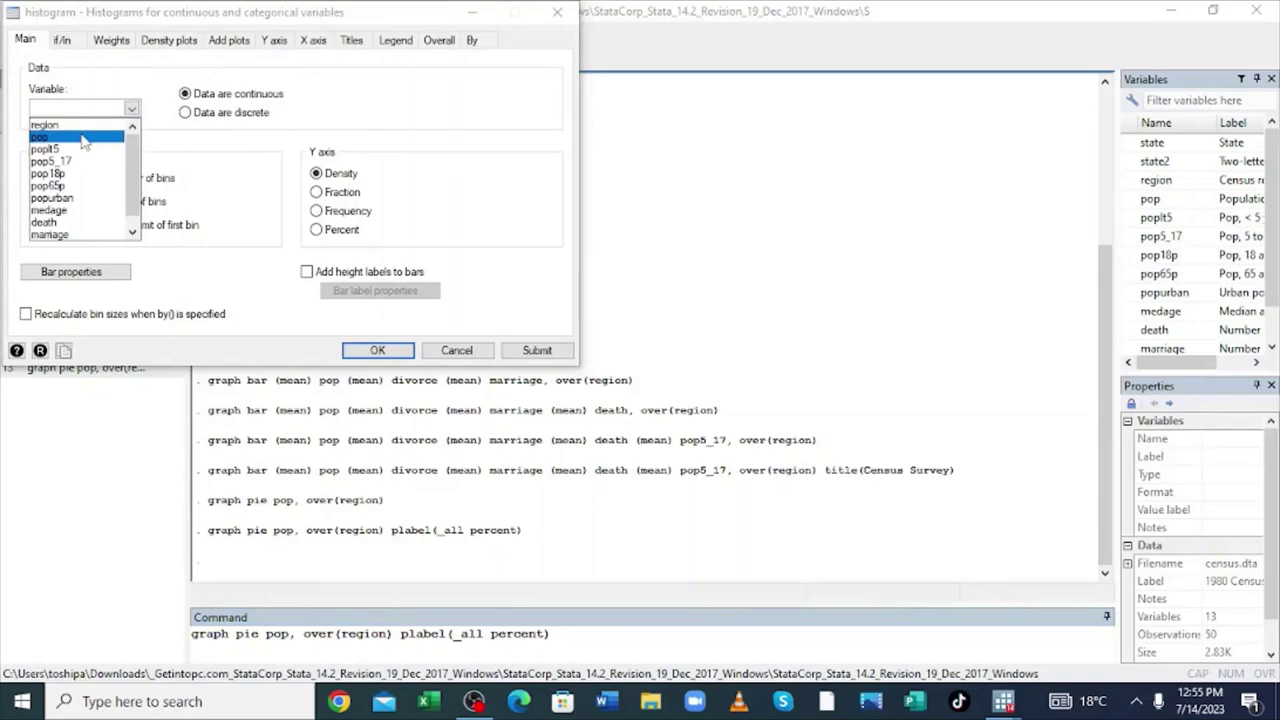
click(60, 198)
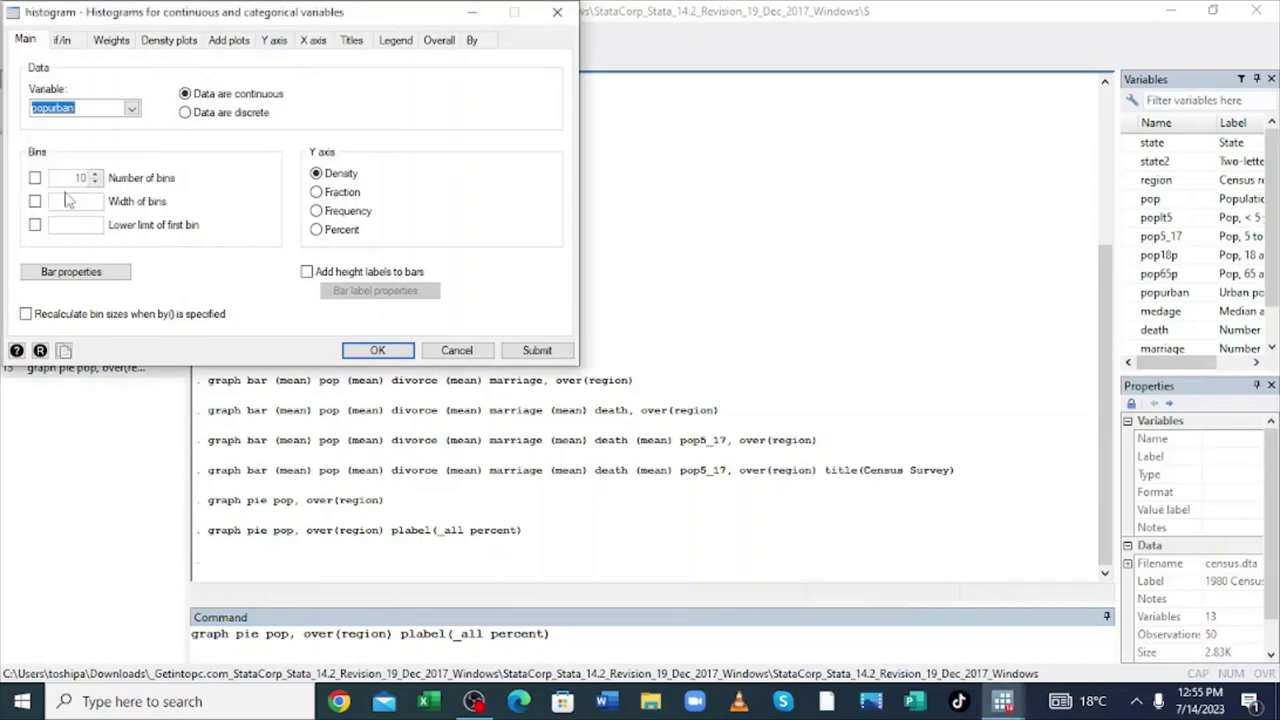
click(537, 352)
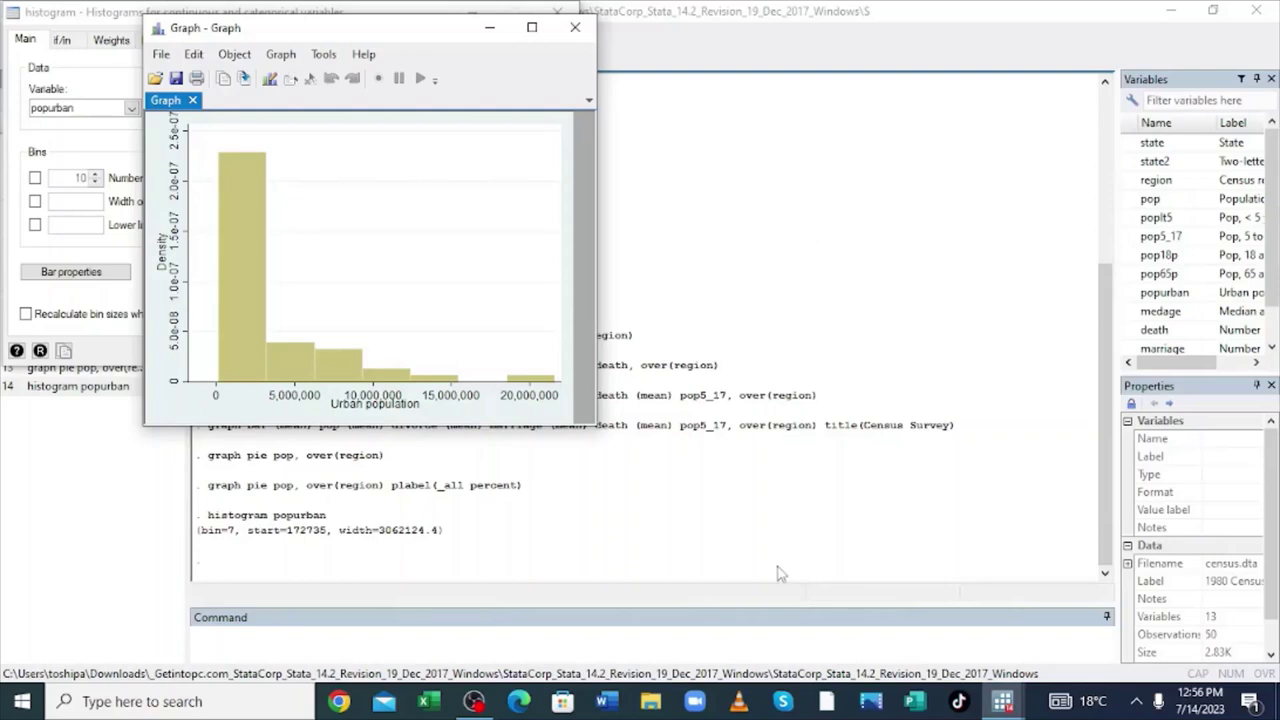
- Add a normal-density curve to the popurban histogram and redraw it
mouse_move(1003, 705)
click(503, 38)
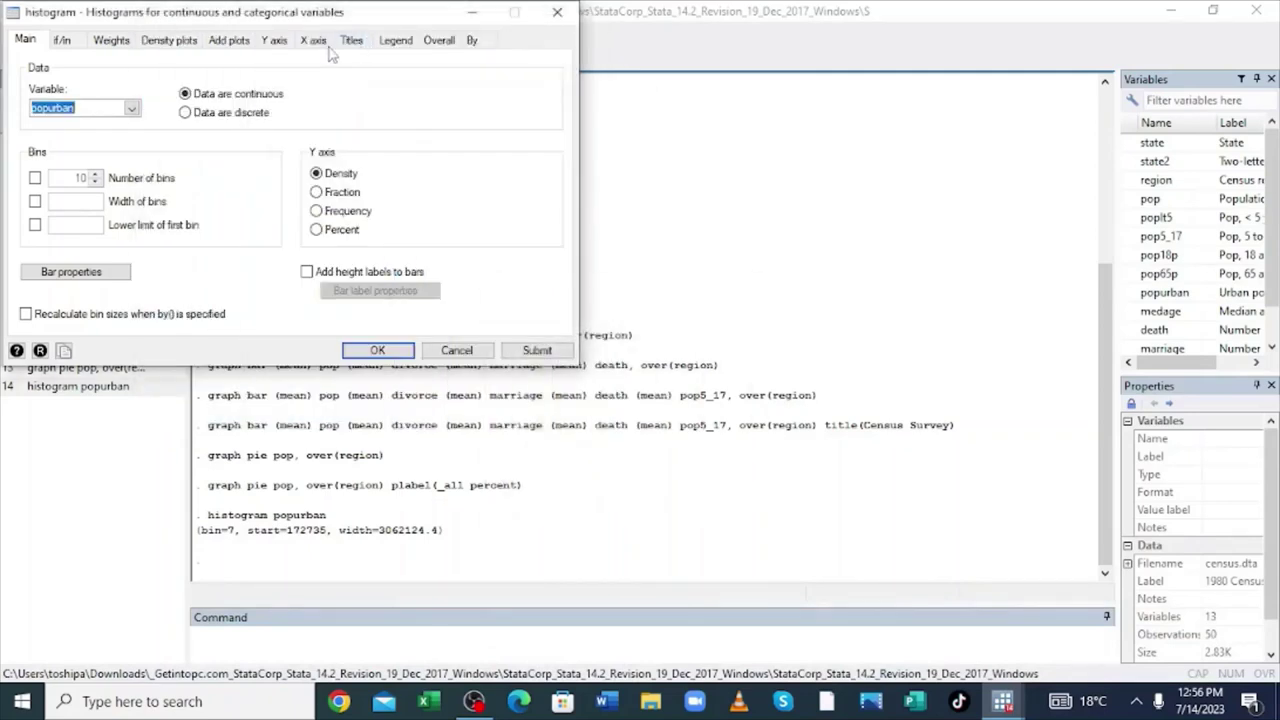
click(170, 40)
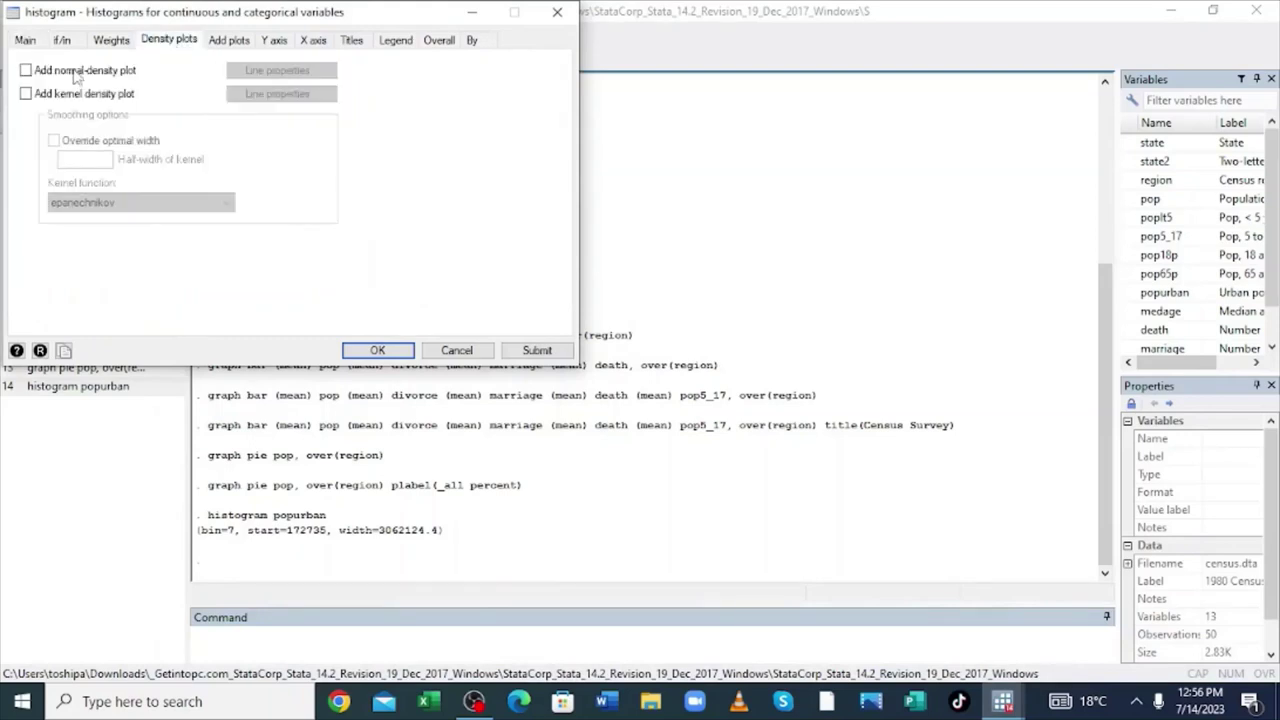
click(25, 71)
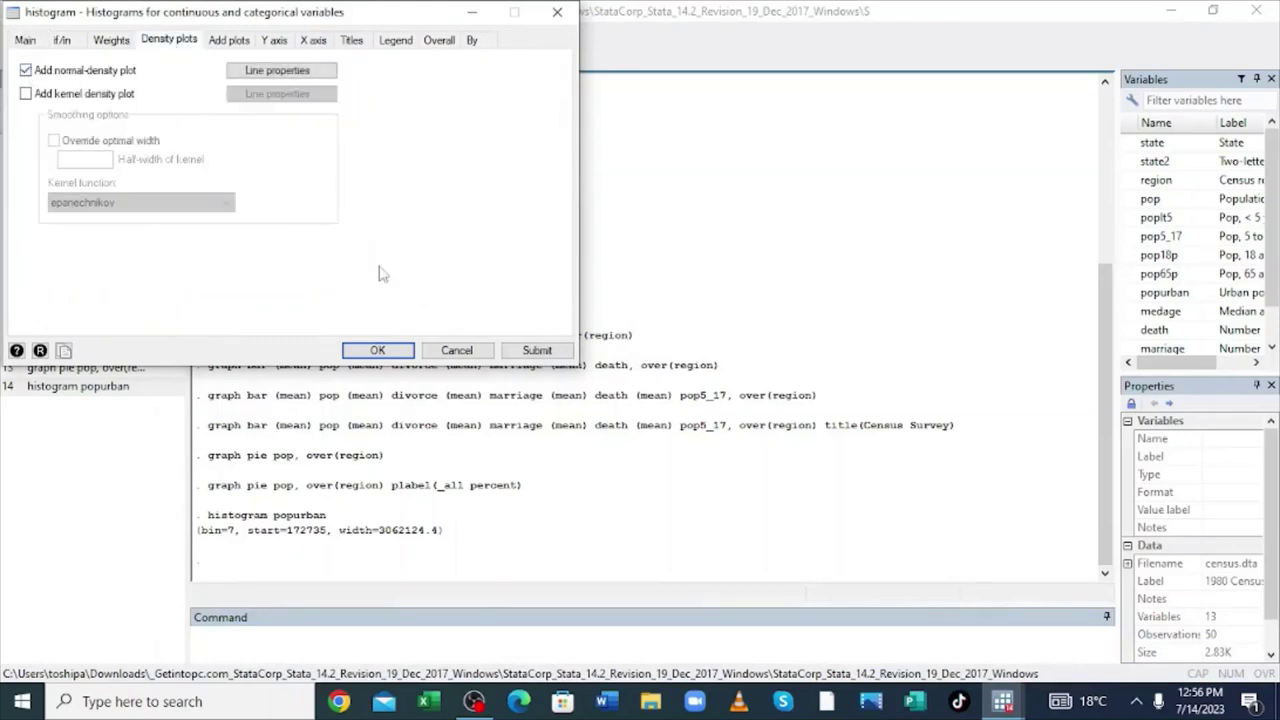
click(537, 351)
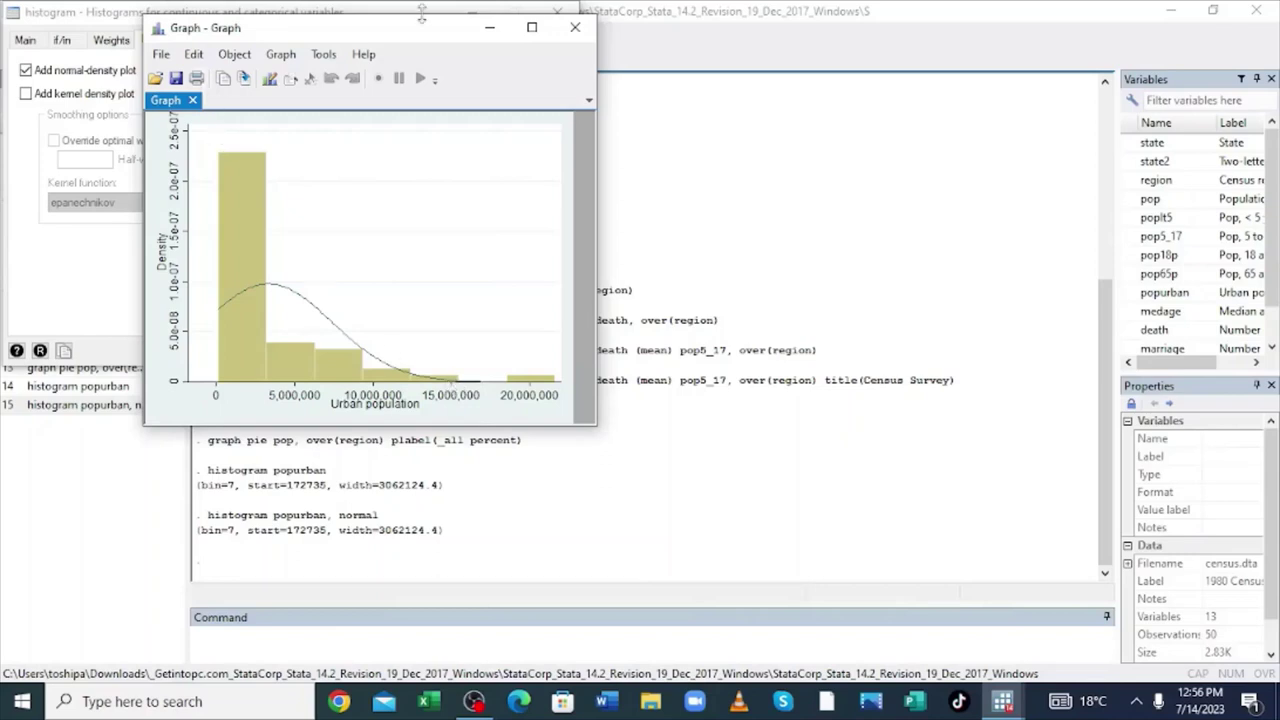
click(490, 27)
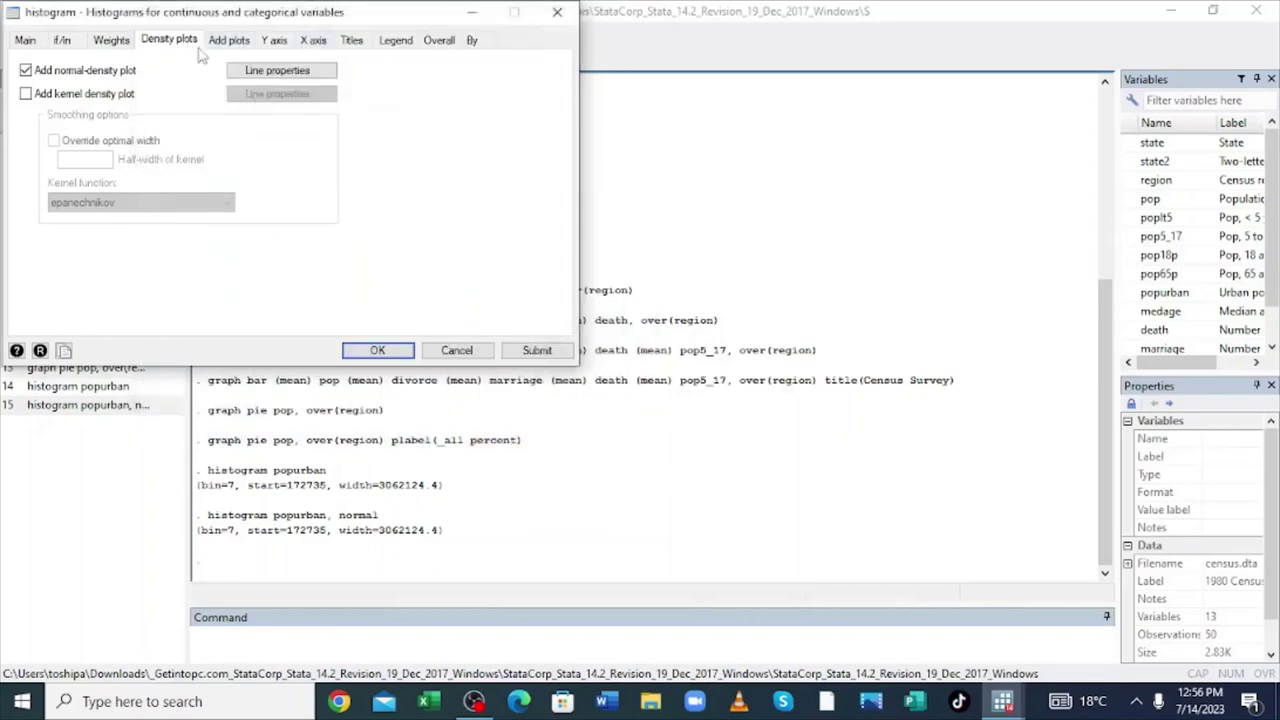
- Add a kernel density curve to the histogram, giving histogram popurban, normal kdensity
click(25, 94)
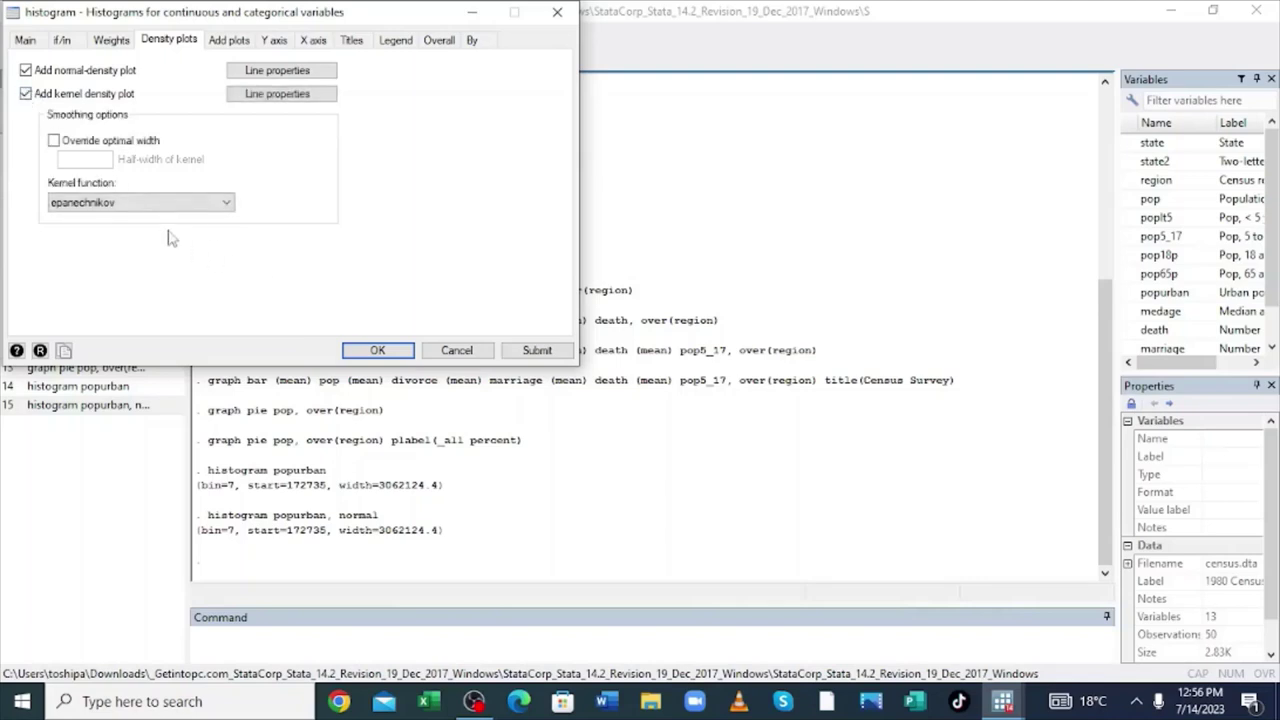
click(537, 350)
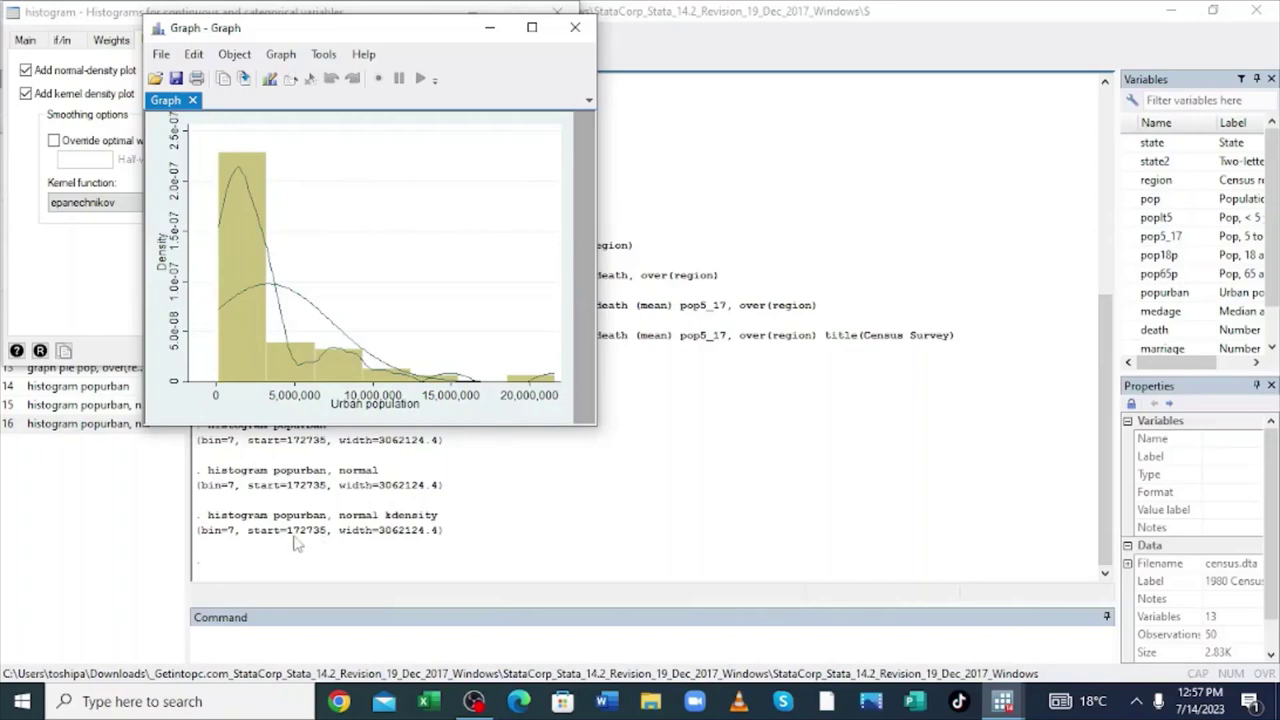
click(95, 426)
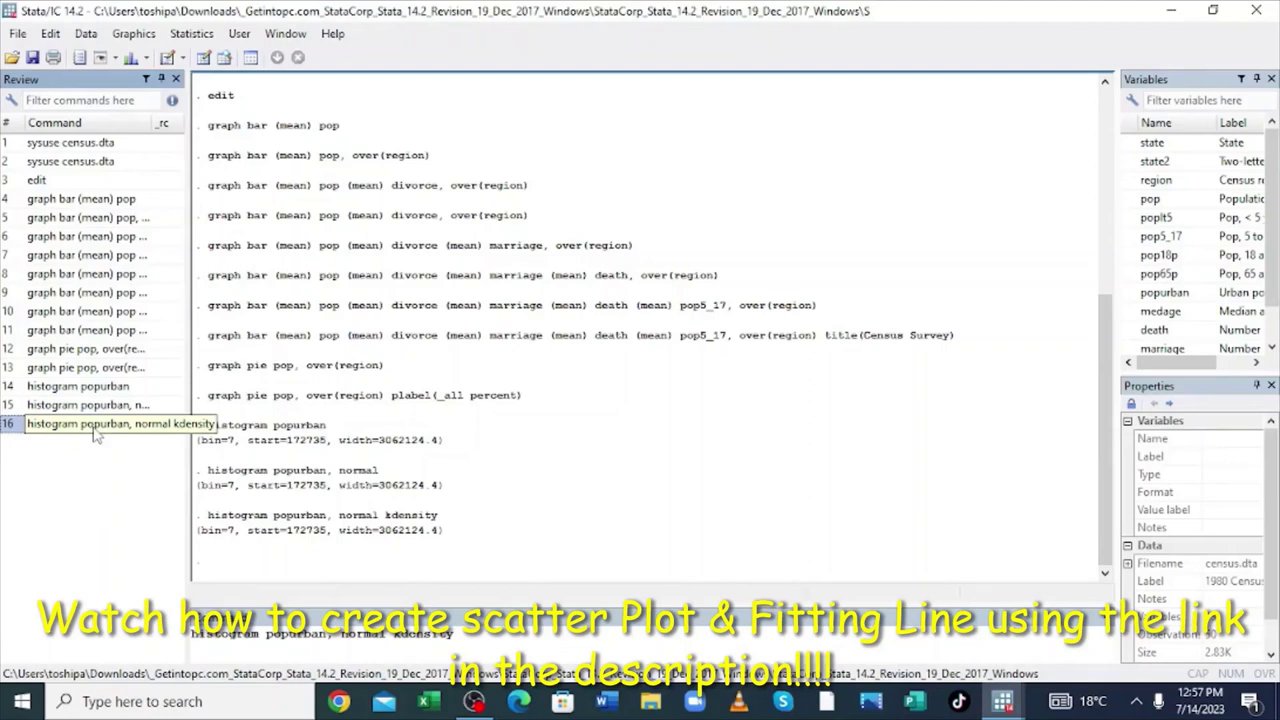
- Recall the histogram command and bring the Graph window with both density curves to the front
click(95, 428)
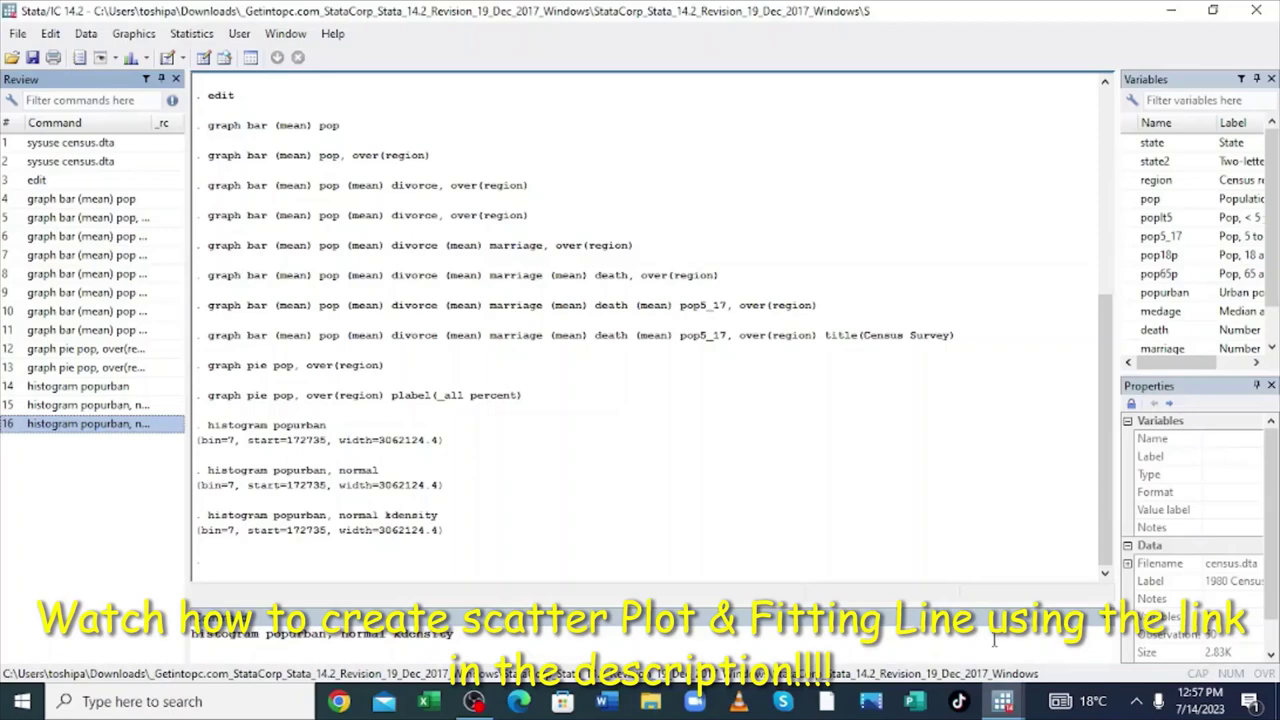
click(1005, 703)
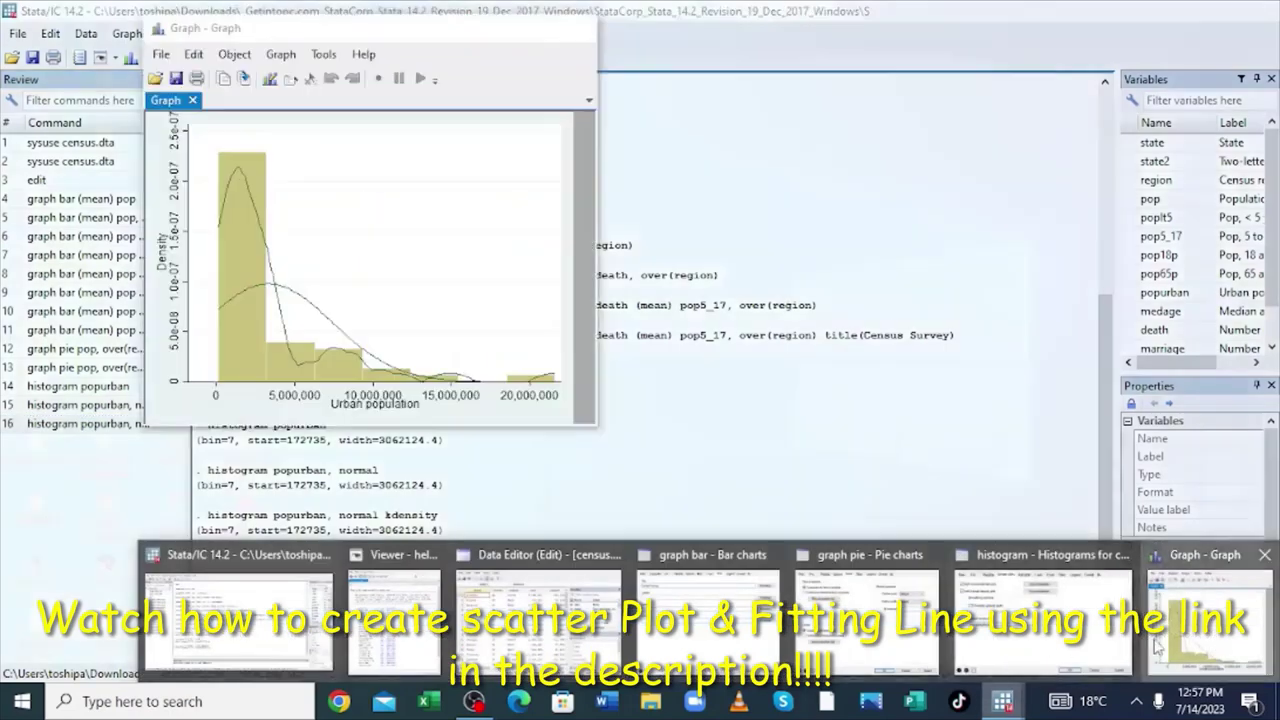
click(1205, 615)
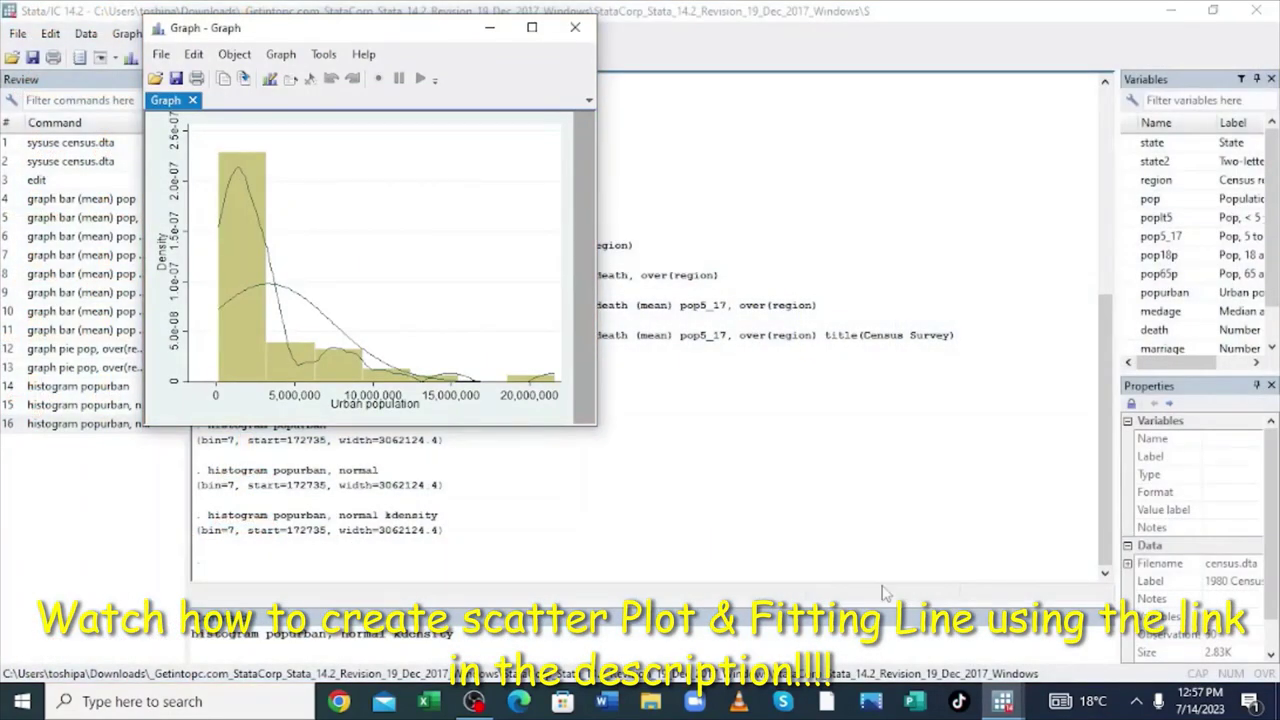